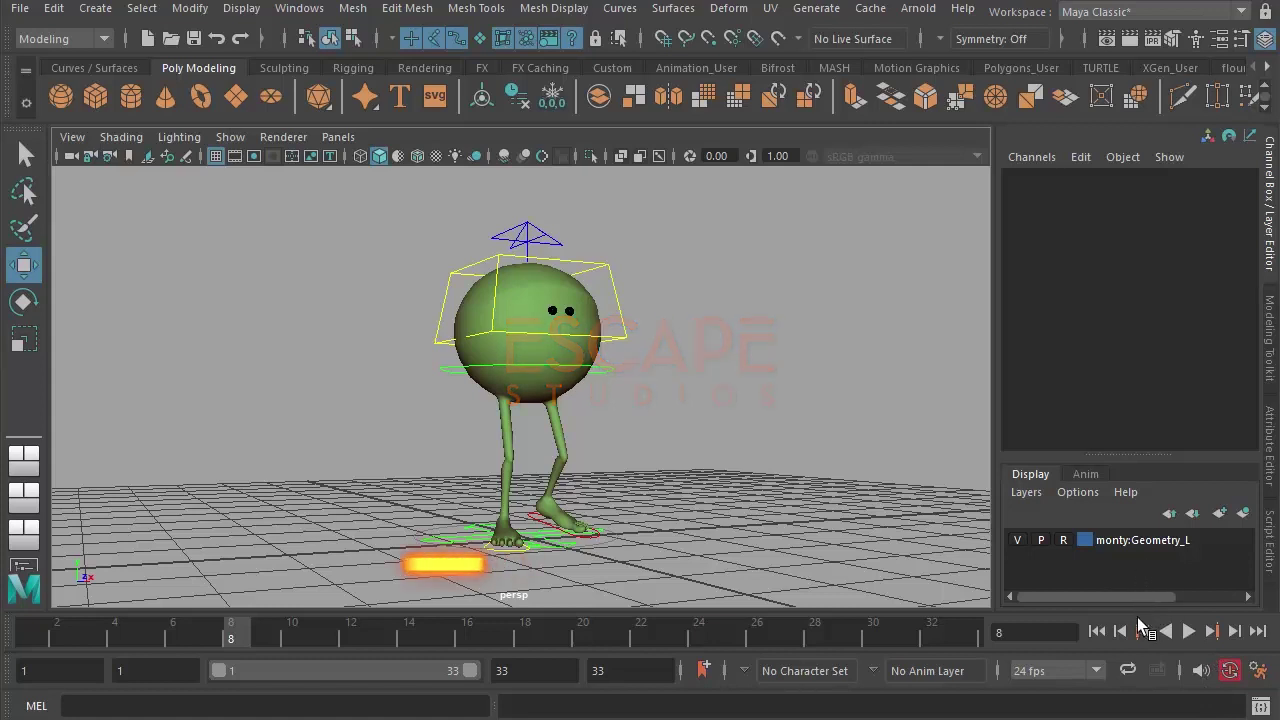
Step: Play Monty's walk cycle, stop at frame 12, orbit the perspective view, and resume playback
left_click(1188, 632)
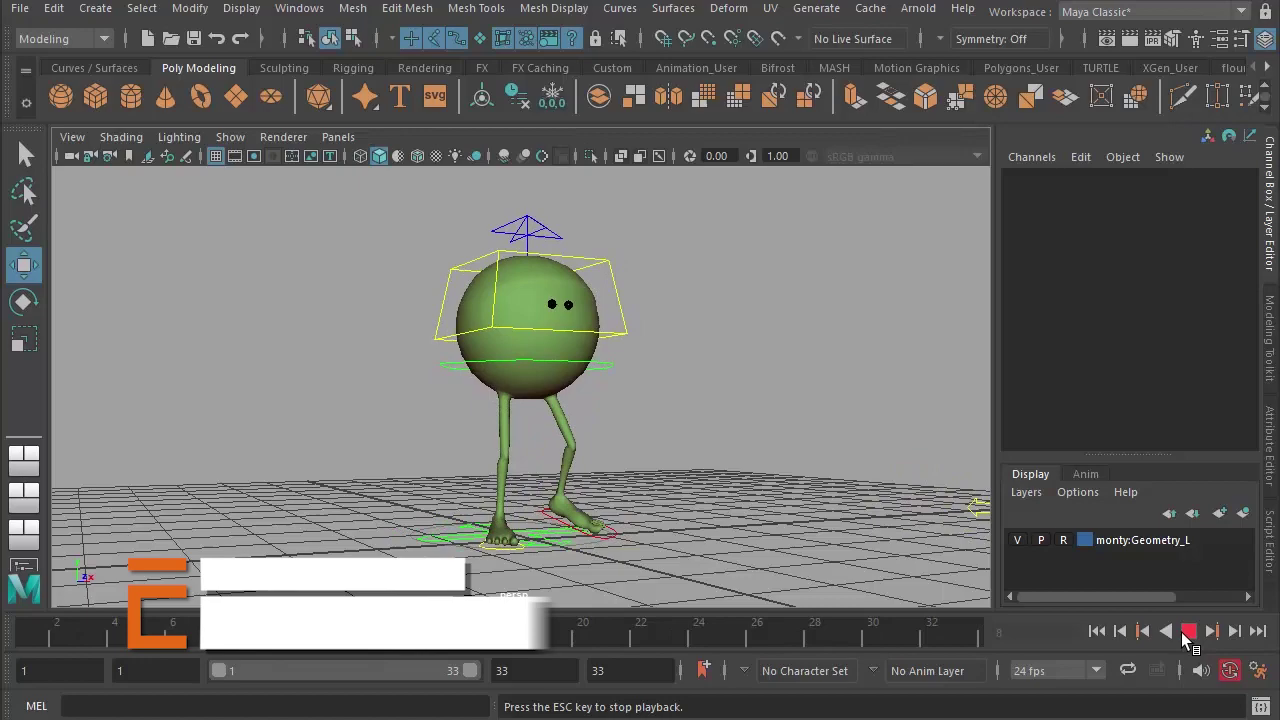
left_click(1188, 635)
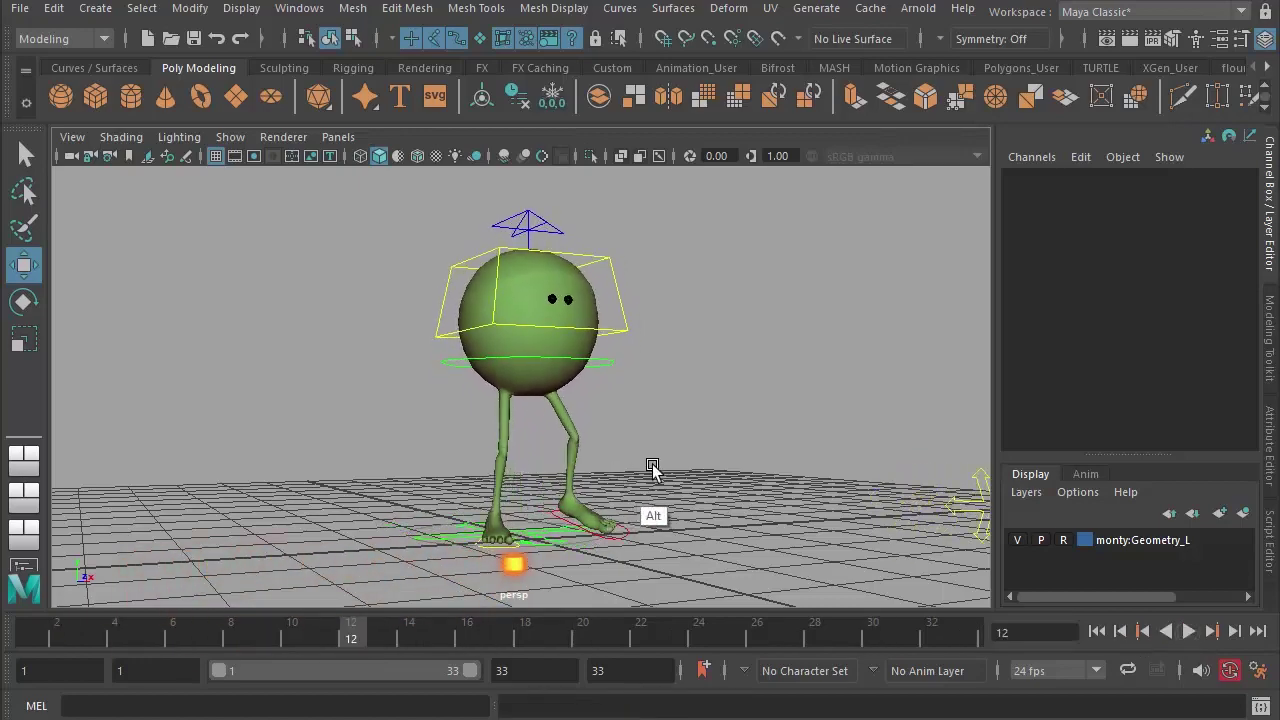
left_click_drag(651, 471, 740, 503, "alt")
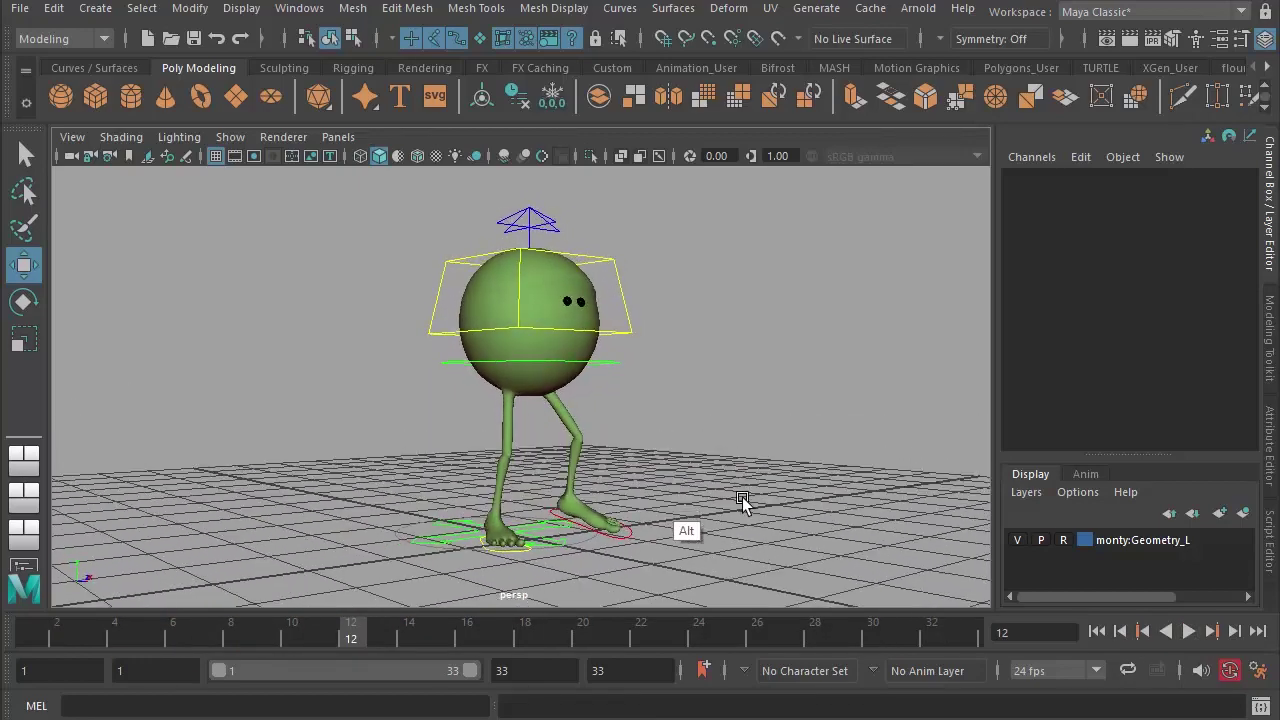
left_click(1189, 632)
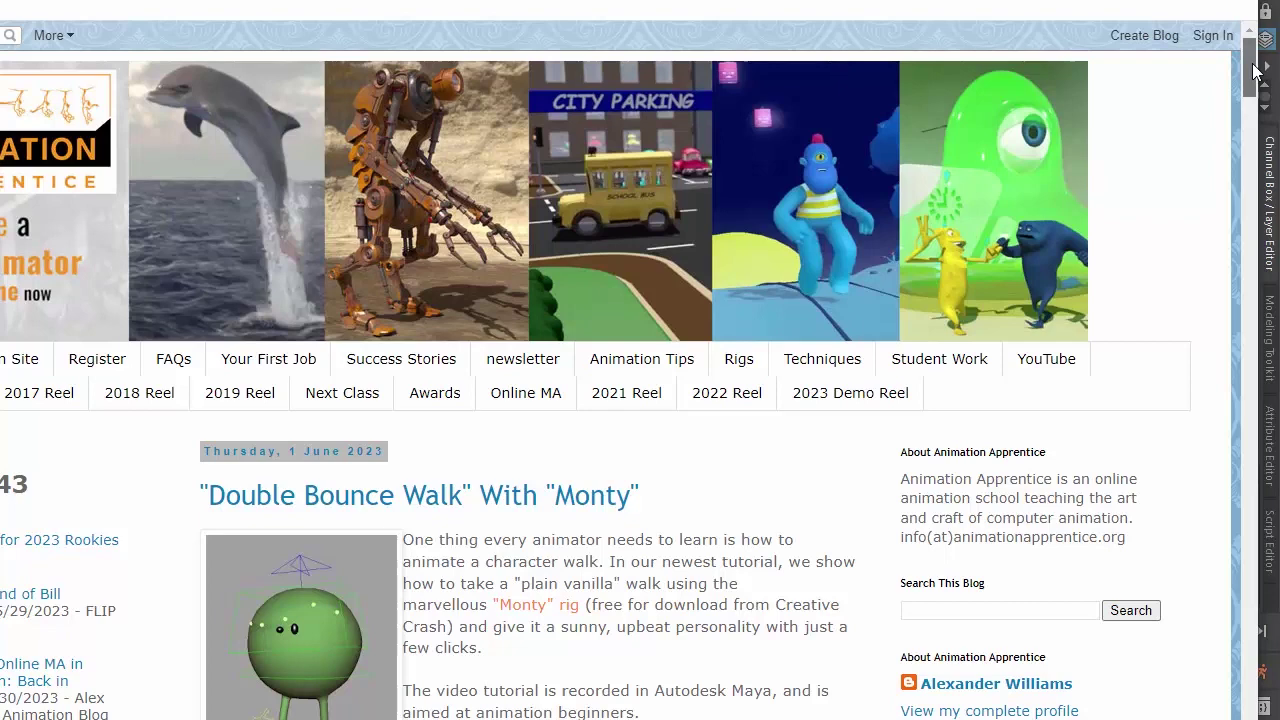
Step: Scroll the Double Bounce Walk post to Monty's rig notes and the 16-frame walk cycle sketch
scroll(1257, 90, "down", 3)
left_click_drag(1257, 90, 1257, 95)
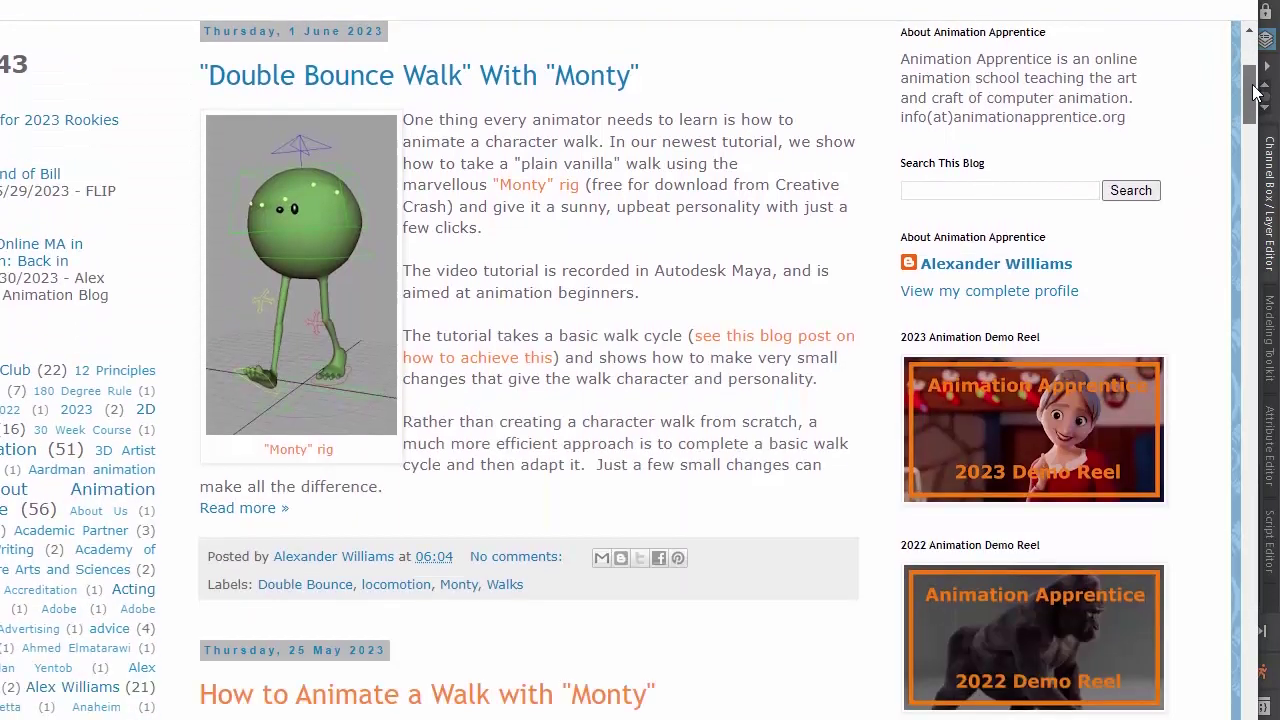
scroll(1257, 90, "up", 1)
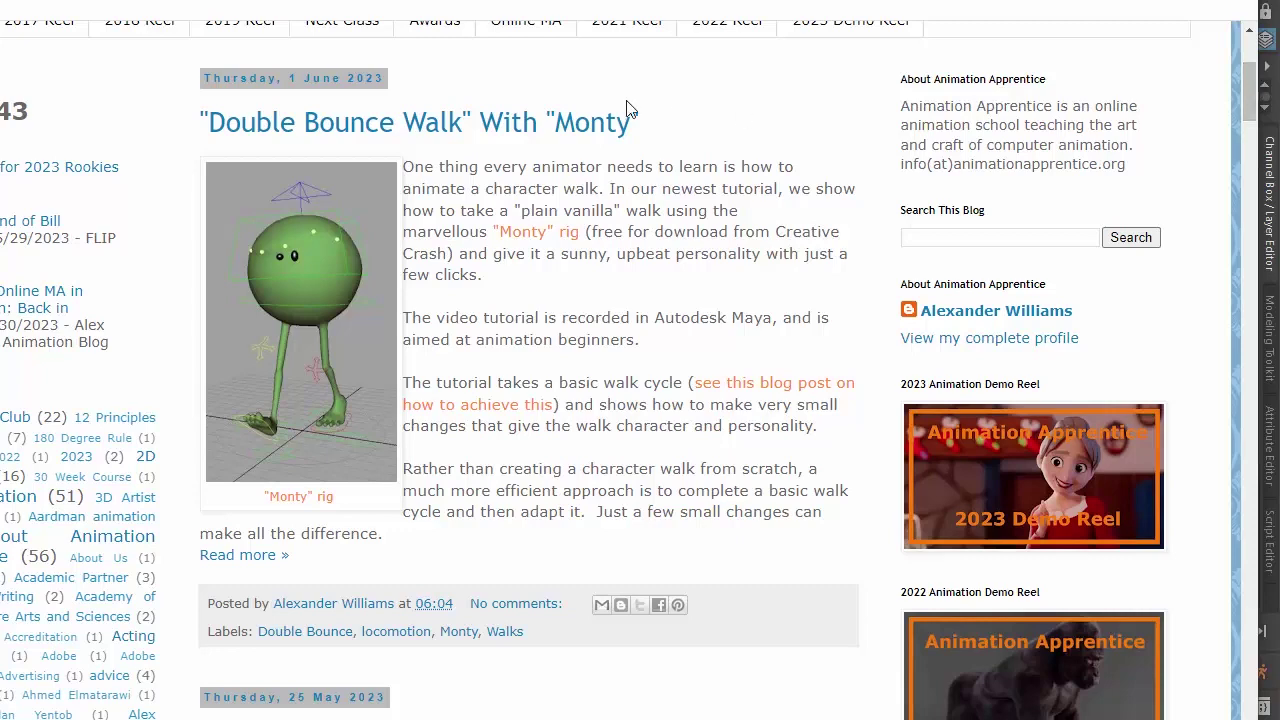
scroll(981, 144, "up", 4)
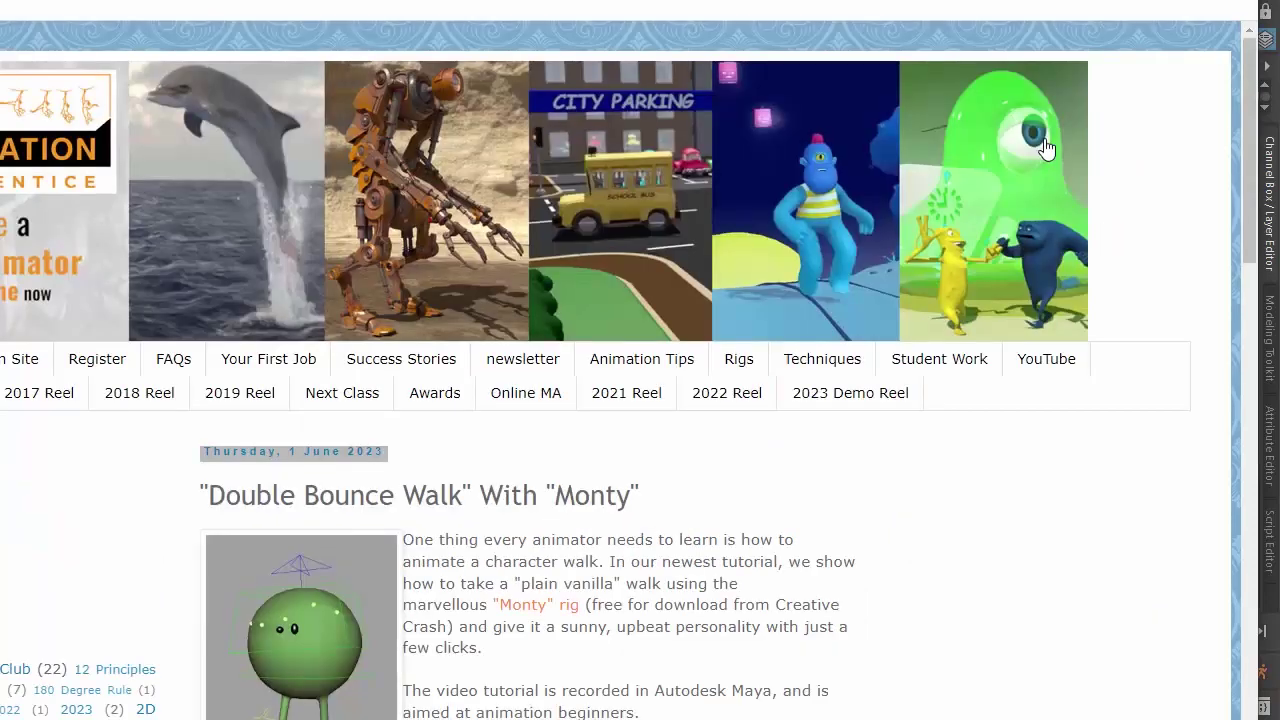
scroll(1022, 308, "down", 7)
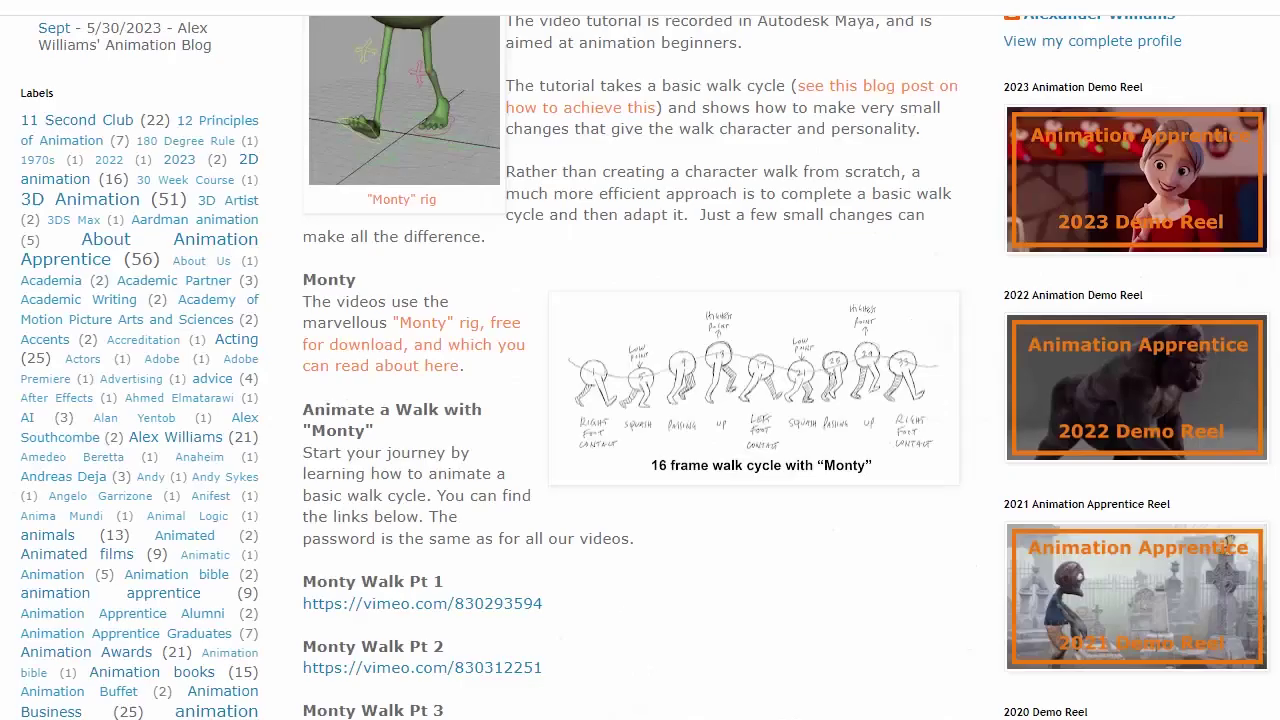
Step: Scroll down to the Double Bounce Walk heading and its thumbnail sketches
scroll(640, 368, "down", 6)
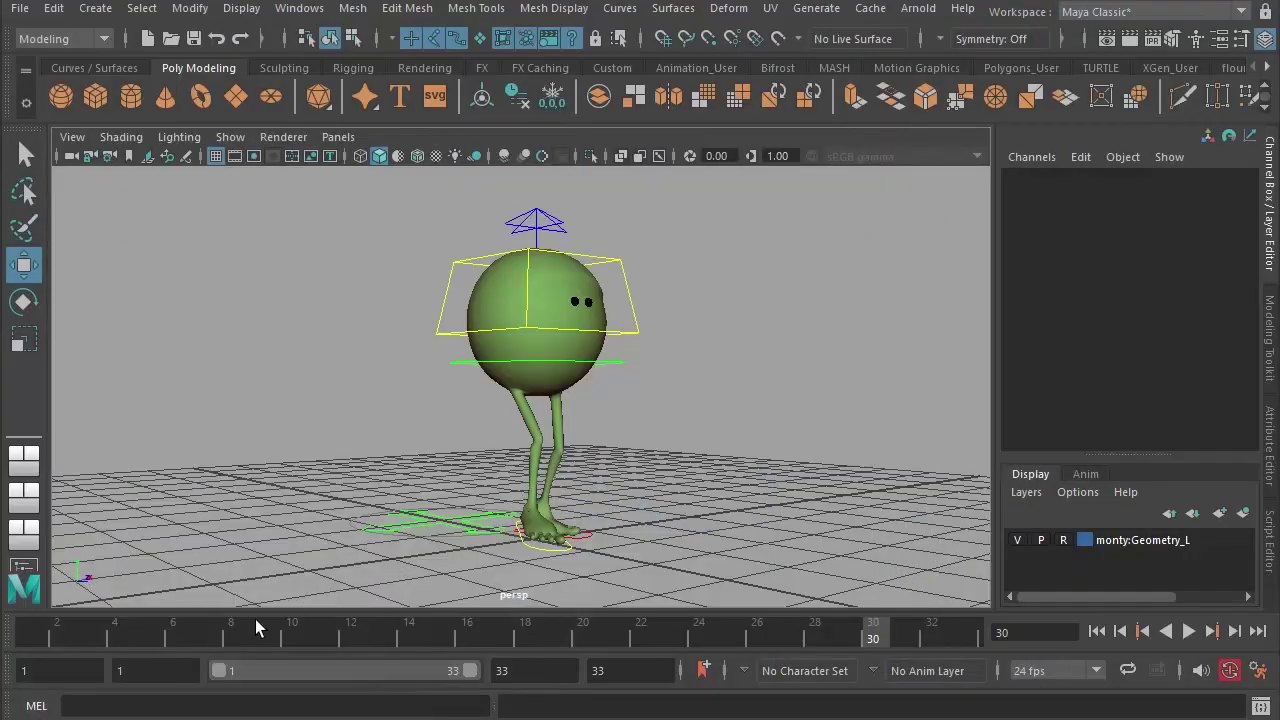
Step: Play and stop the walk, restart playback, and orbit the perspective view slightly
key("alt+v")
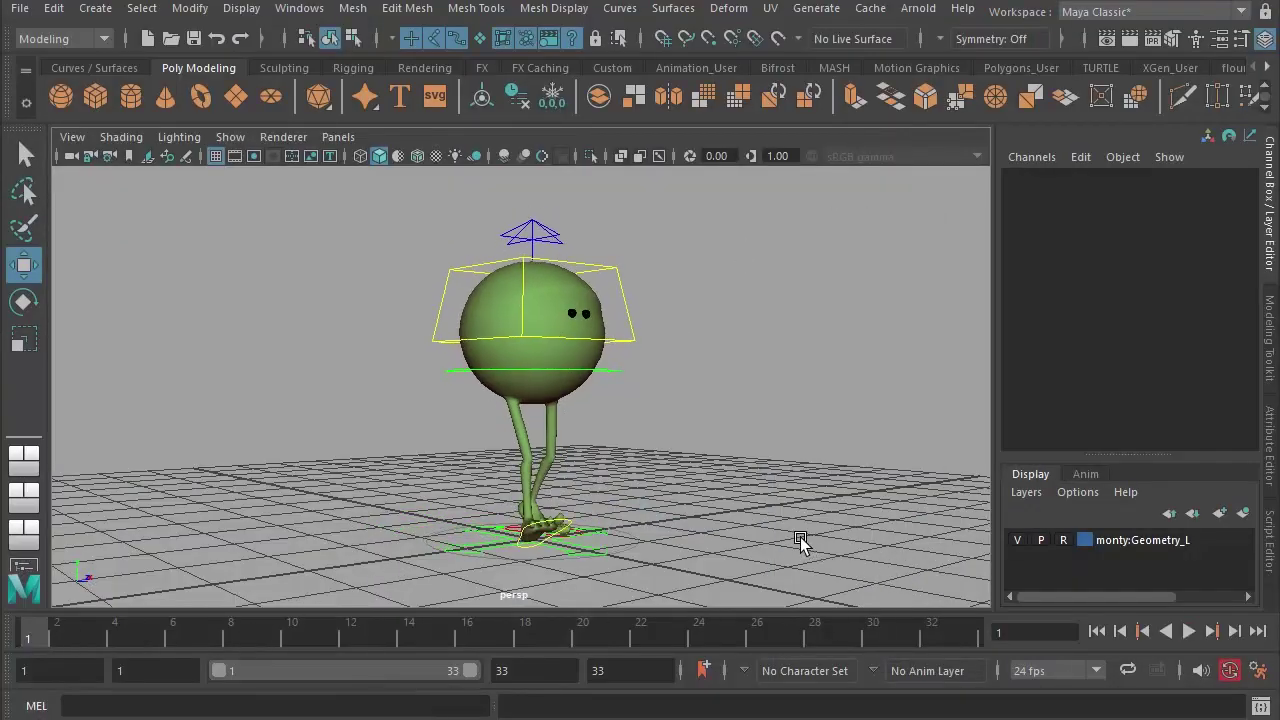
key("alt+v")
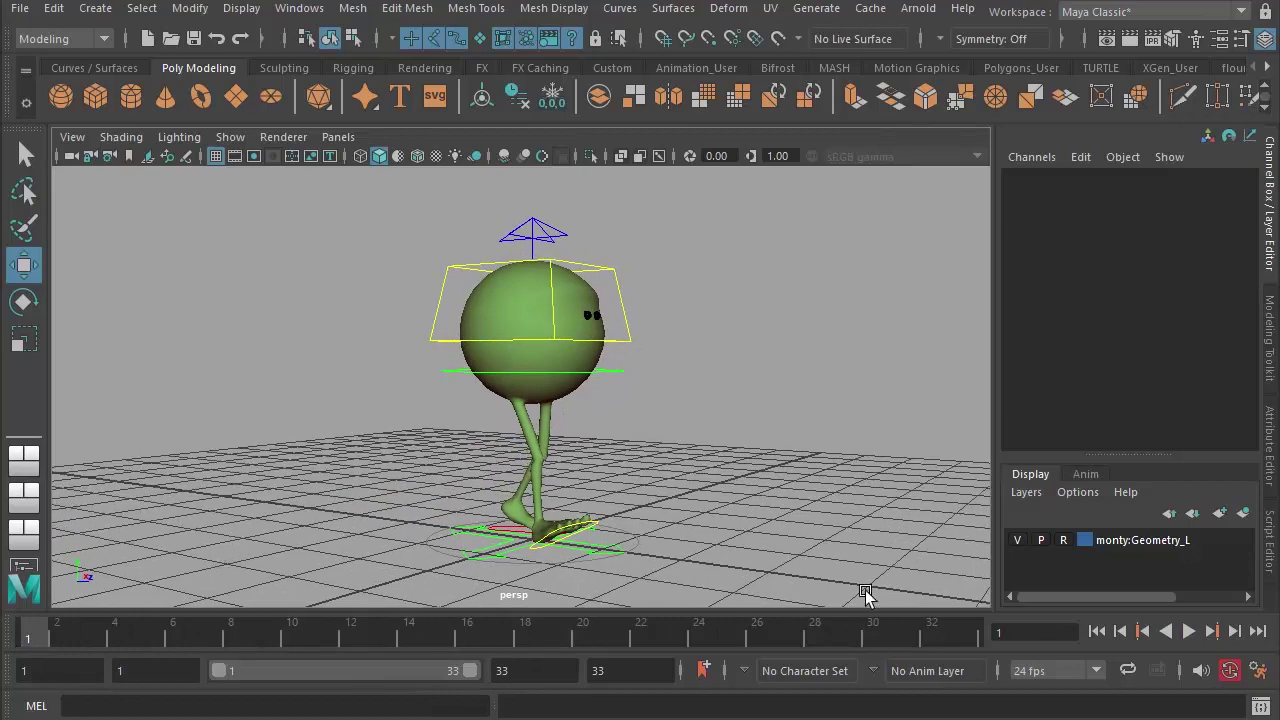
left_click(1189, 631)
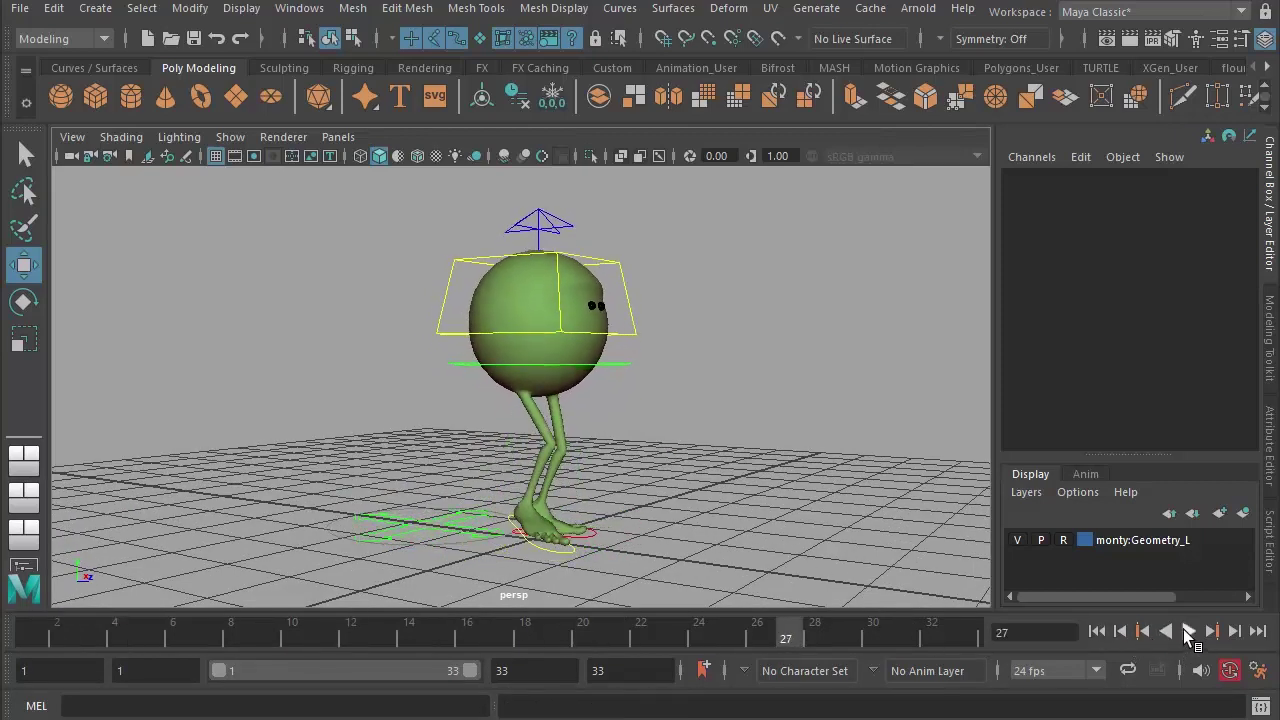
left_click_drag(789, 491, 775, 500, "alt")
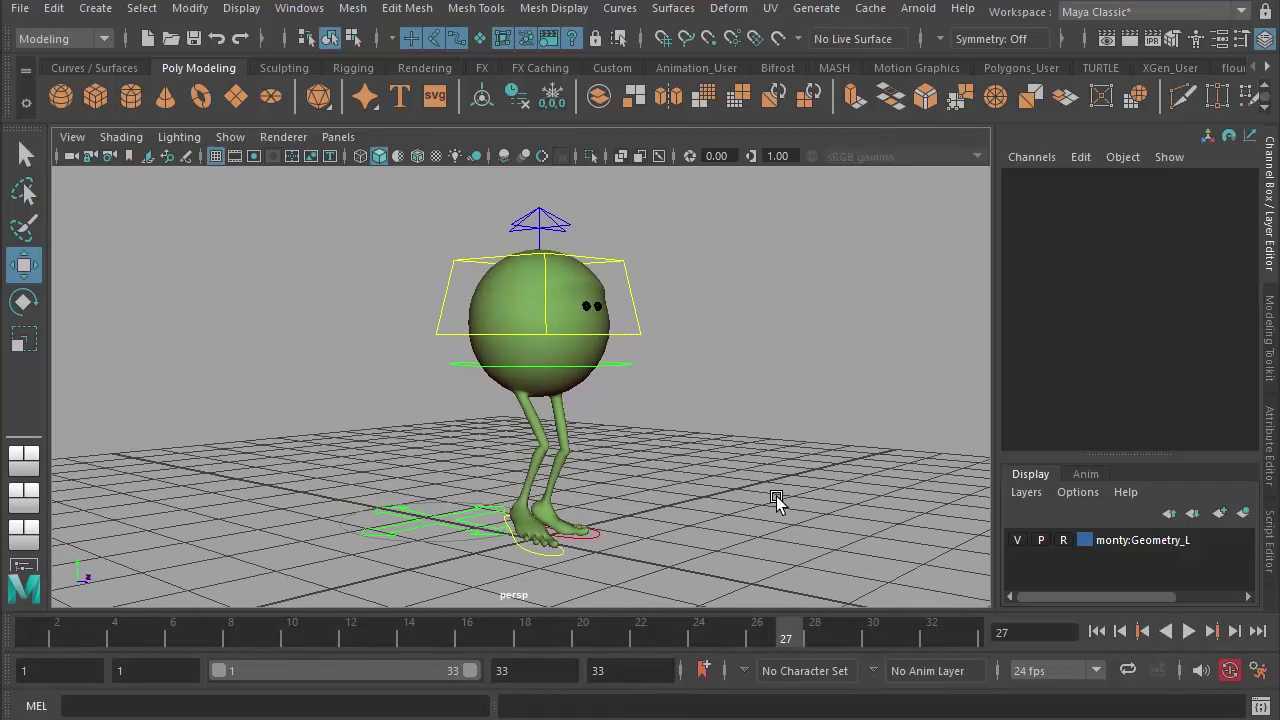
Step: Select root_CTRL and show only its Translate Y curve under side and perspective views at frame 13
left_click(634, 404)
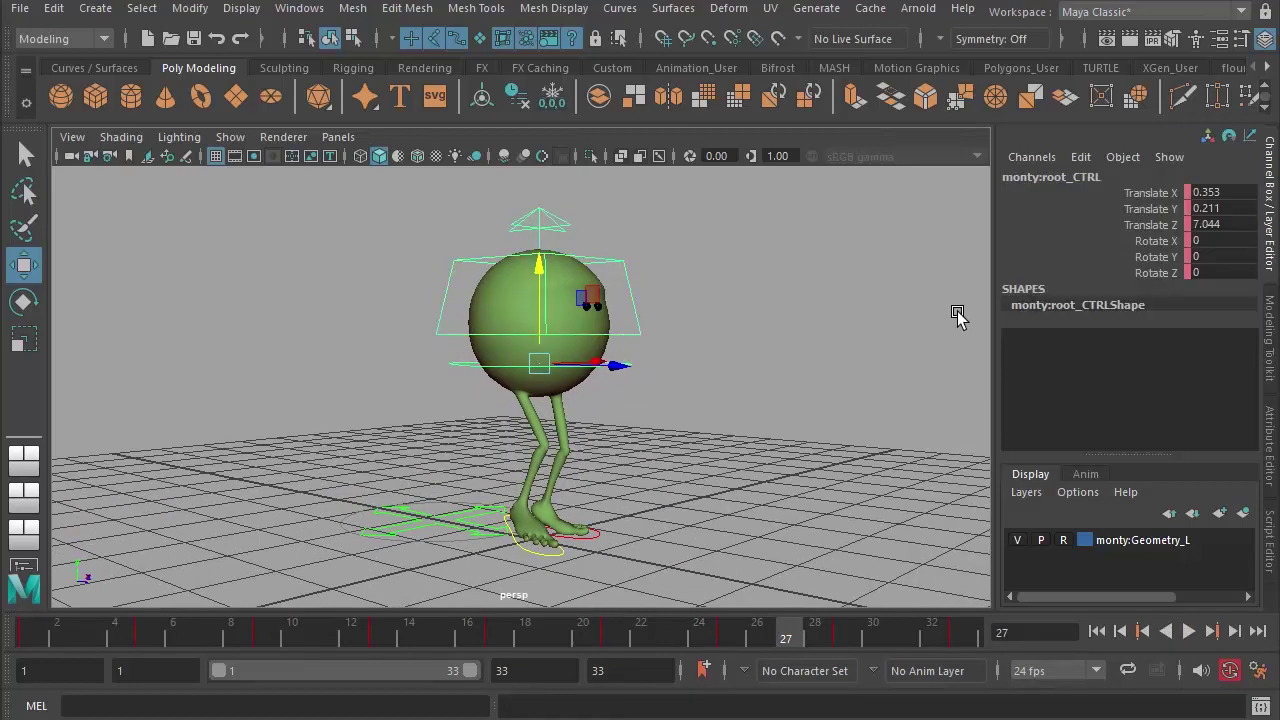
key("space")
left_click_drag(766, 436, 710, 462)
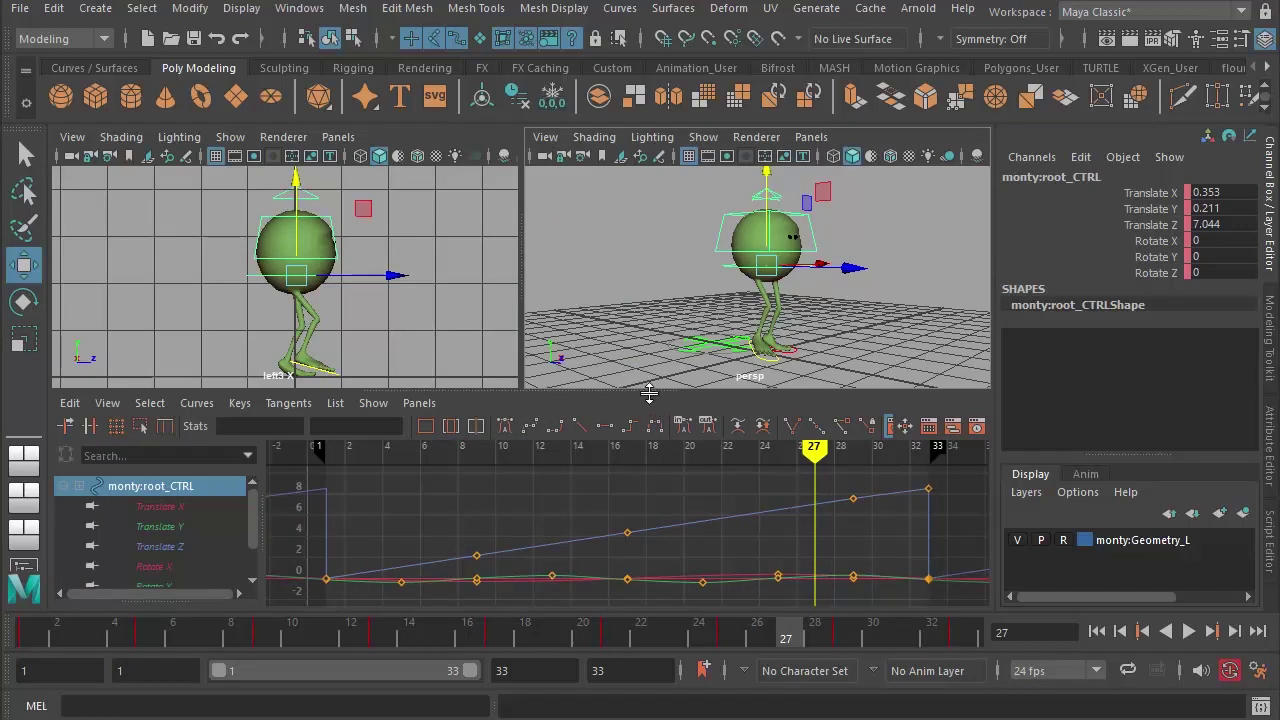
left_click_drag(649, 386, 640, 374)
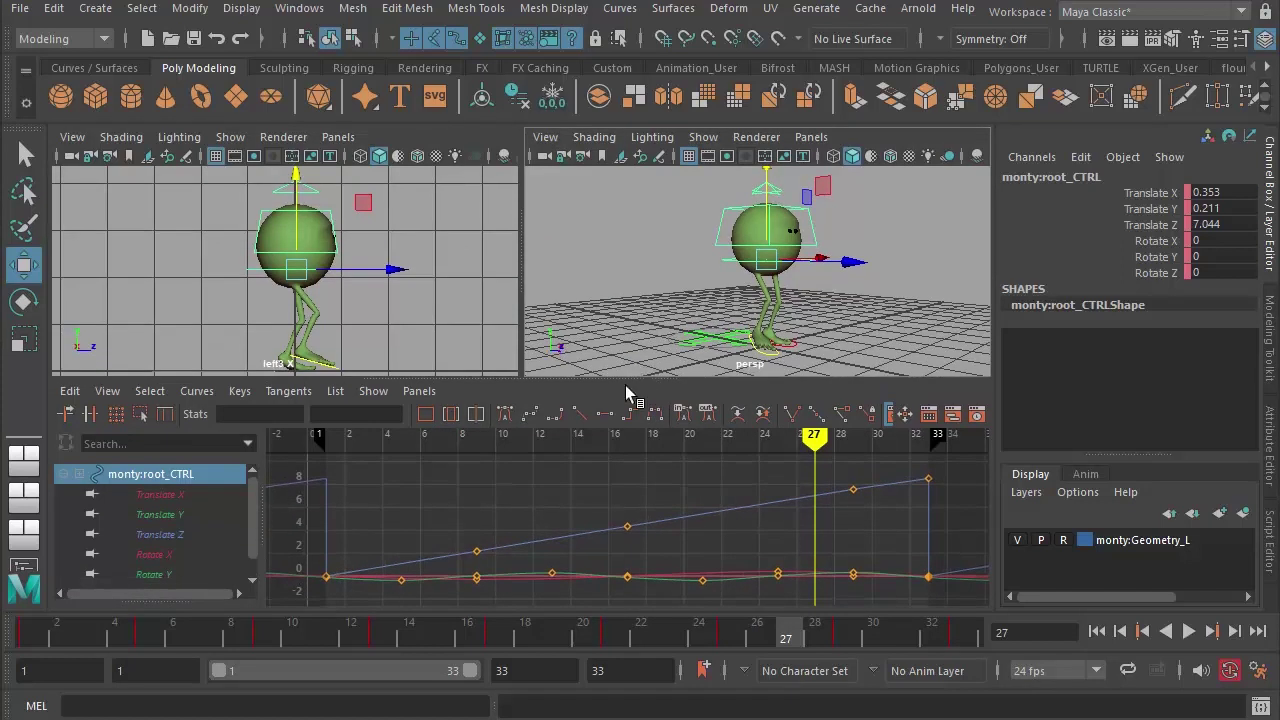
left_click(200, 514)
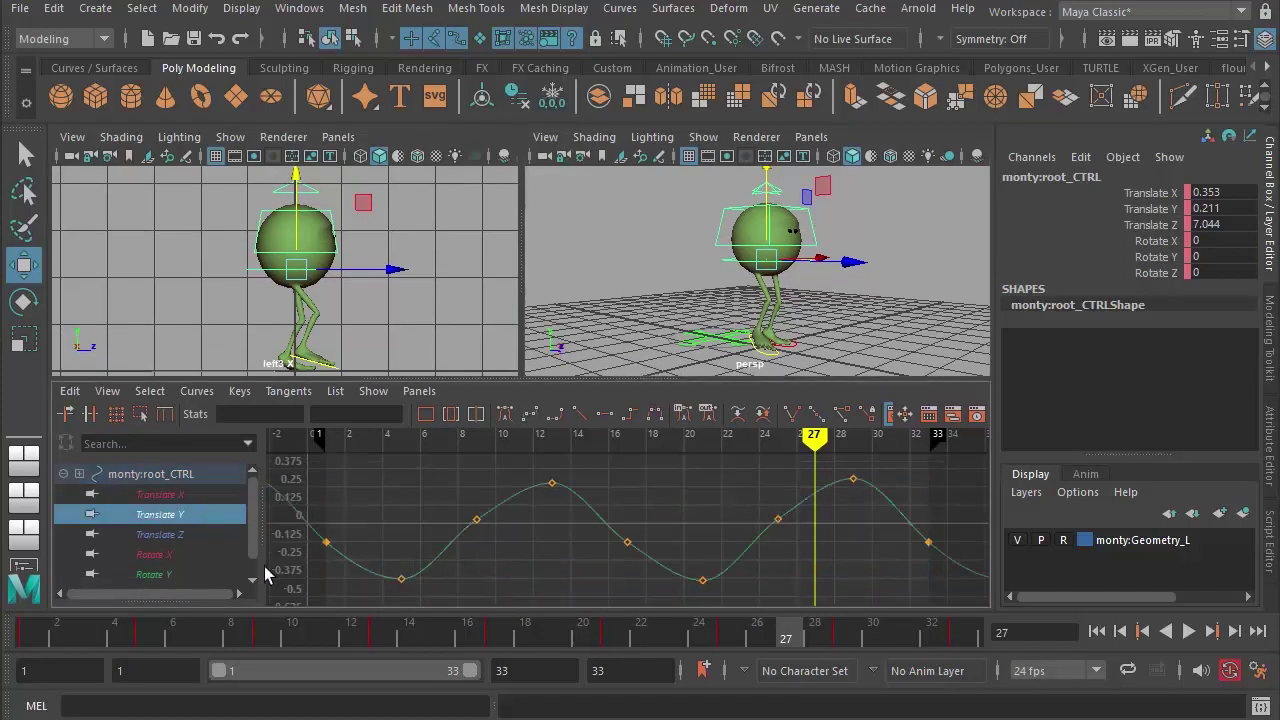
left_click_drag(55, 637, 388, 640)
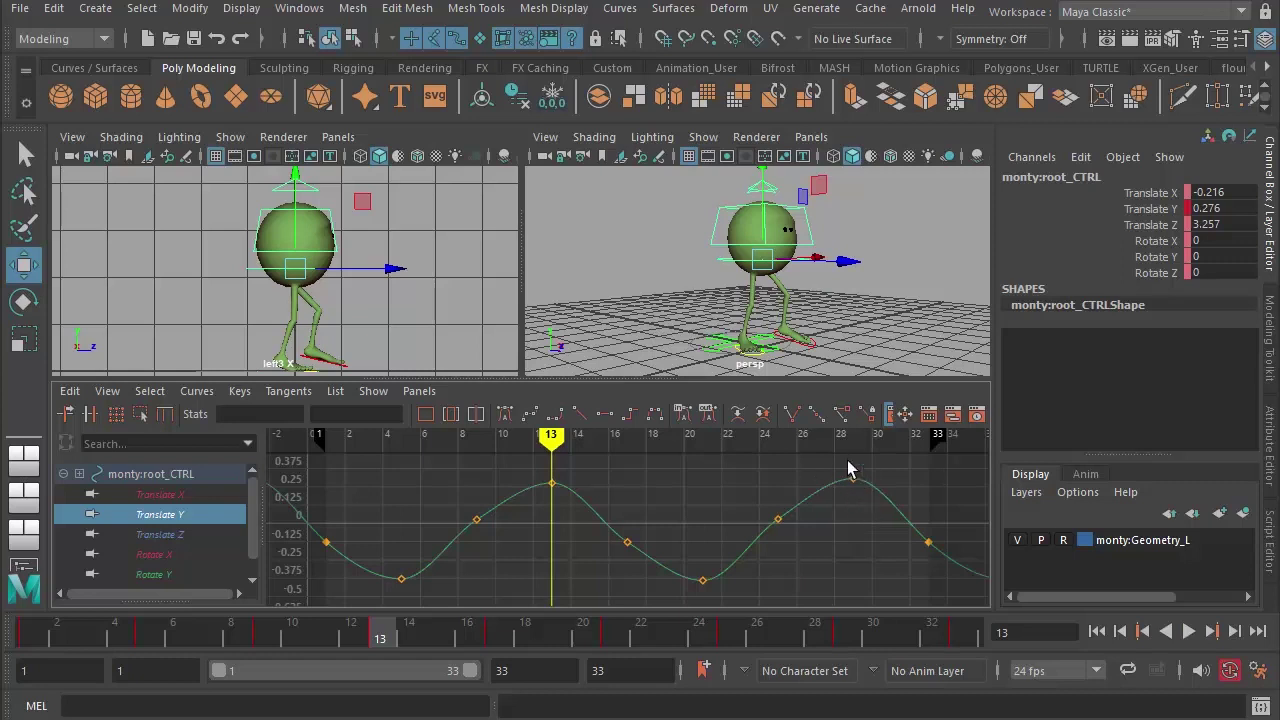
Step: Lower root_CTRL's Translate Y keys at frames 13 and 29 into low points, then play back
left_click_drag(568, 511, 571, 514)
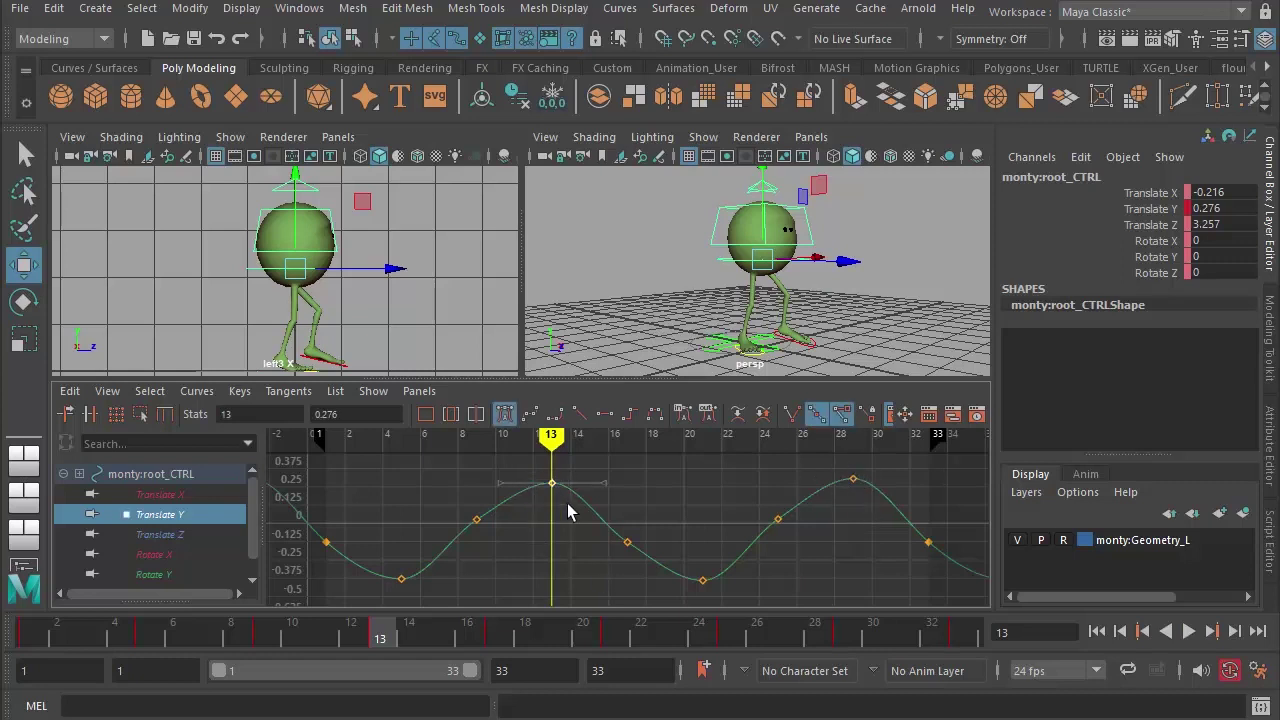
middle_click_drag(571, 514, 574, 610)
left_click_drag(389, 650, 843, 655)
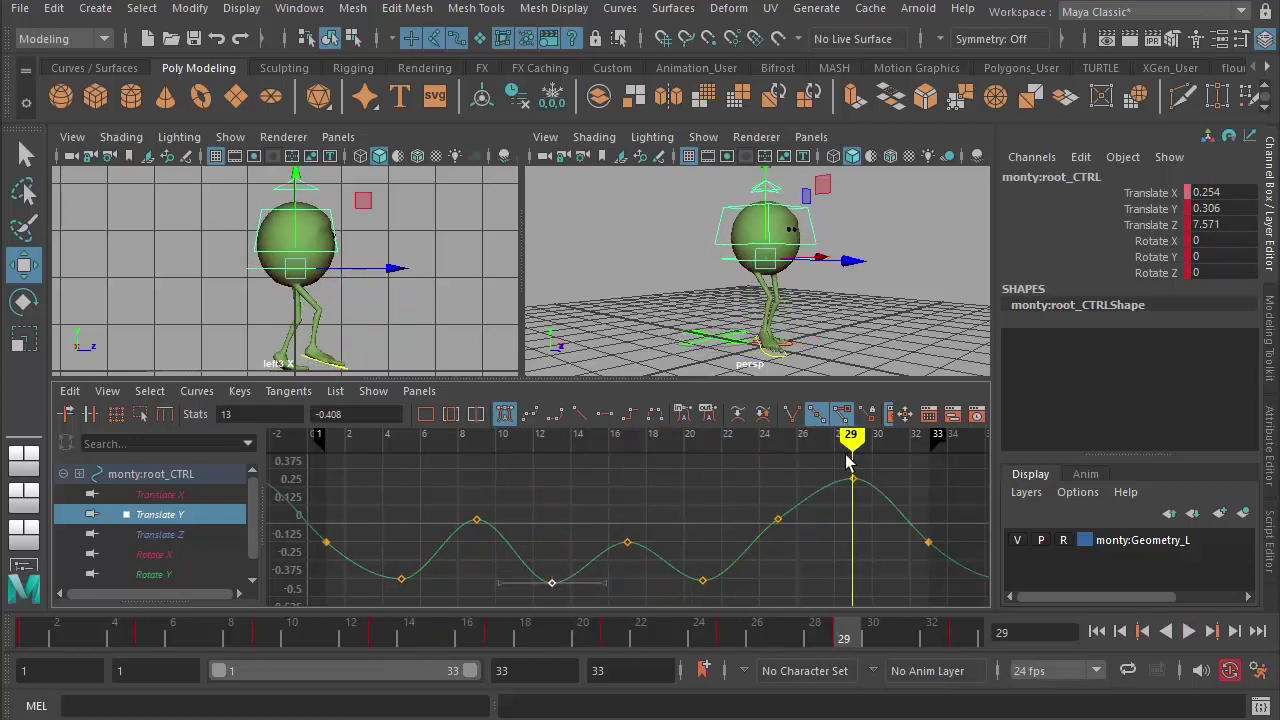
left_click_drag(862, 490, 862, 490)
middle_click_drag(862, 490, 860, 602)
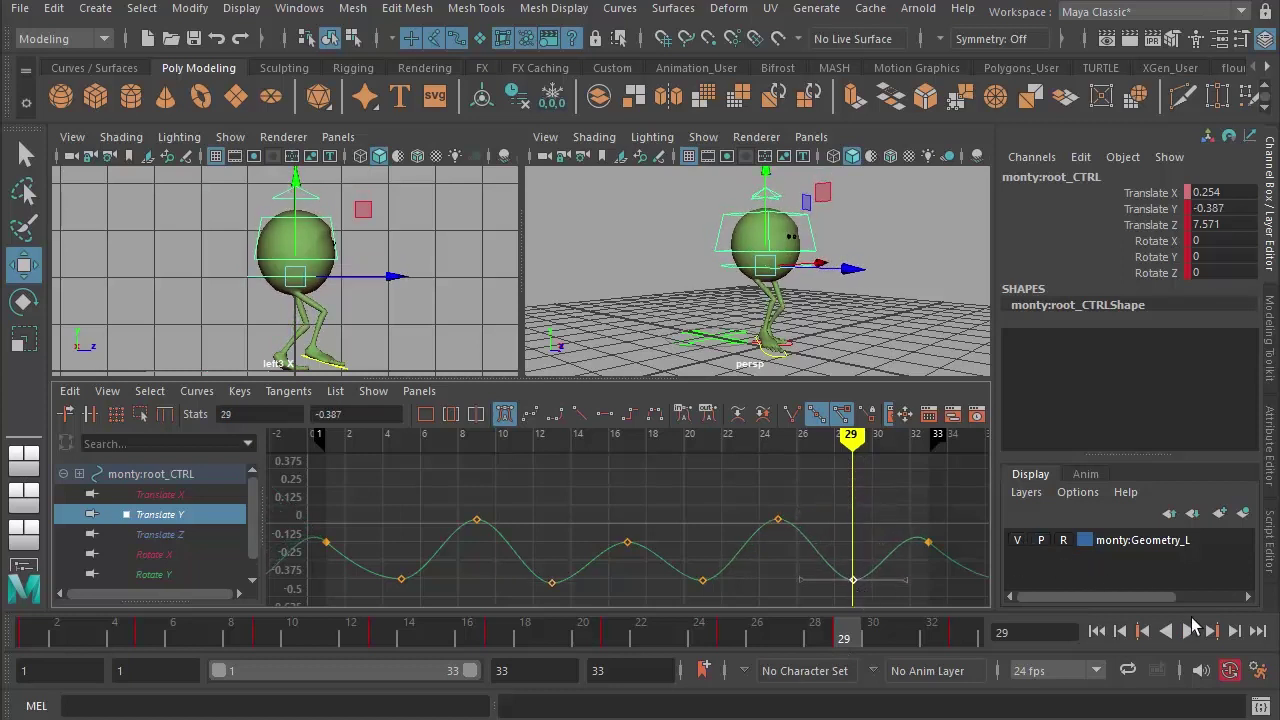
left_click(1190, 630)
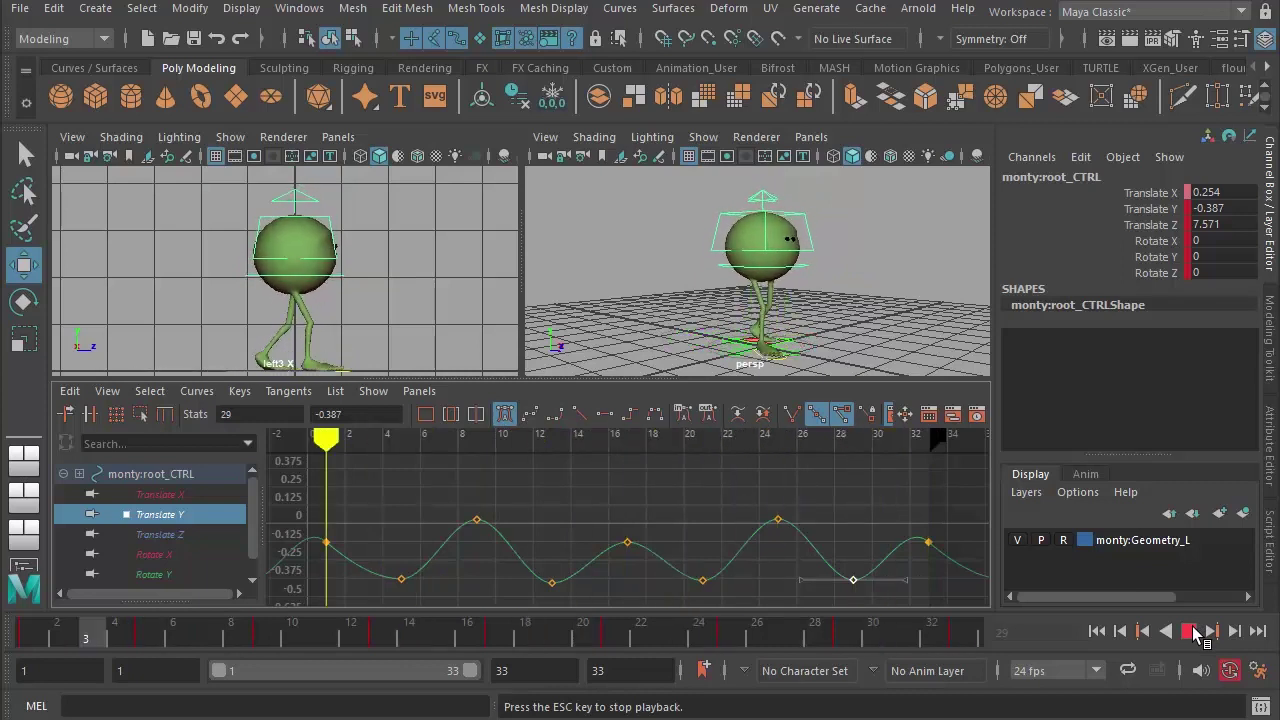
left_click(1190, 630)
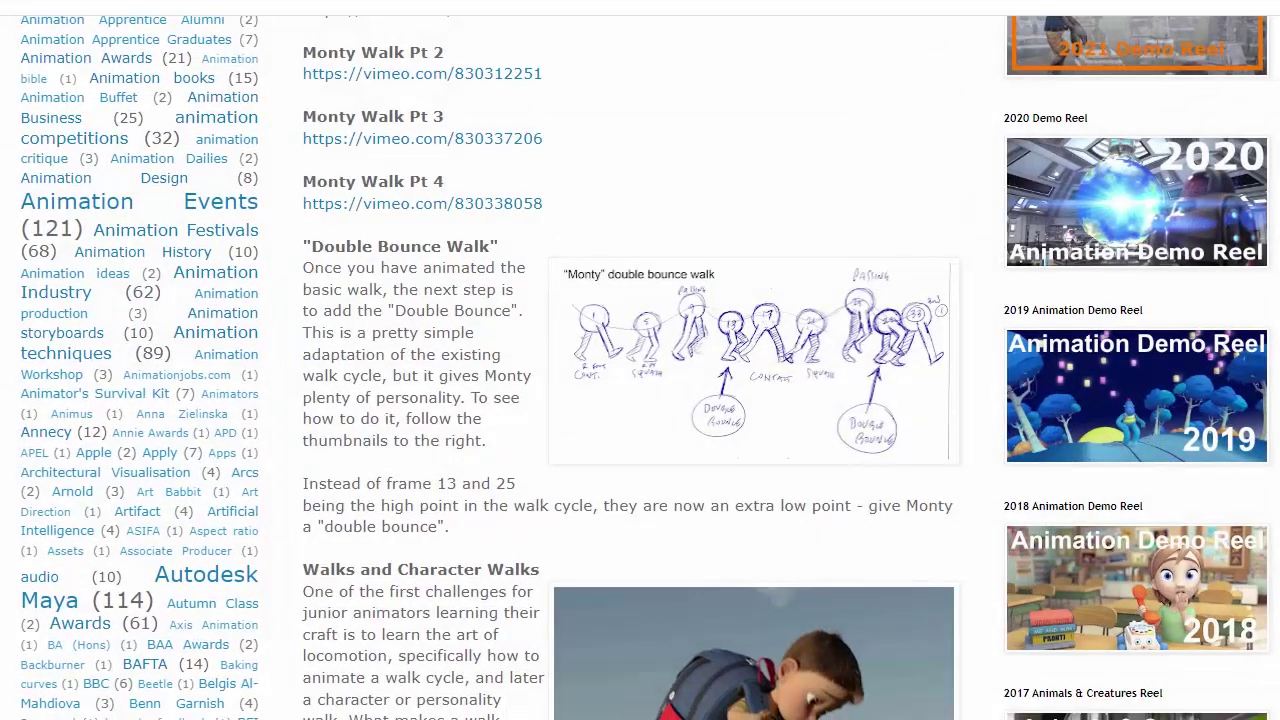
Step: Open the 'Why Walk Cycles Need Sine Waves' article from Locomotion Resources and scroll through it
scroll(640, 368, "down", 8)
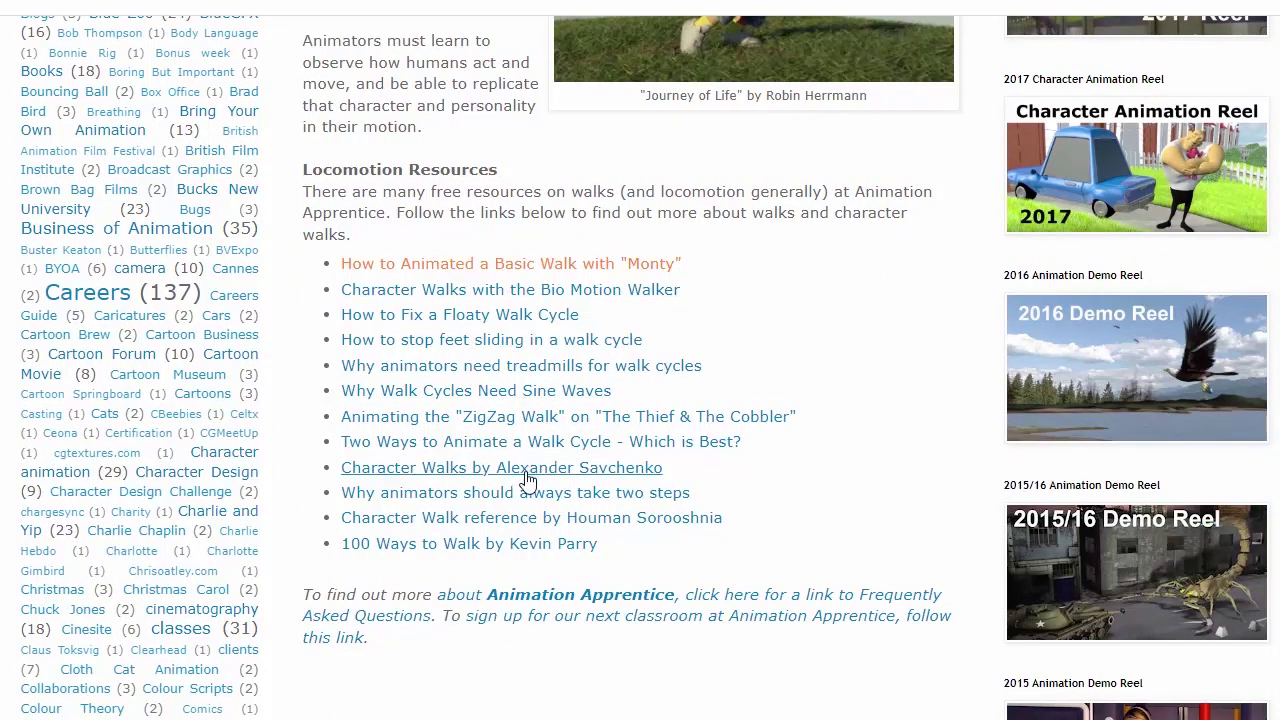
left_click(507, 391)
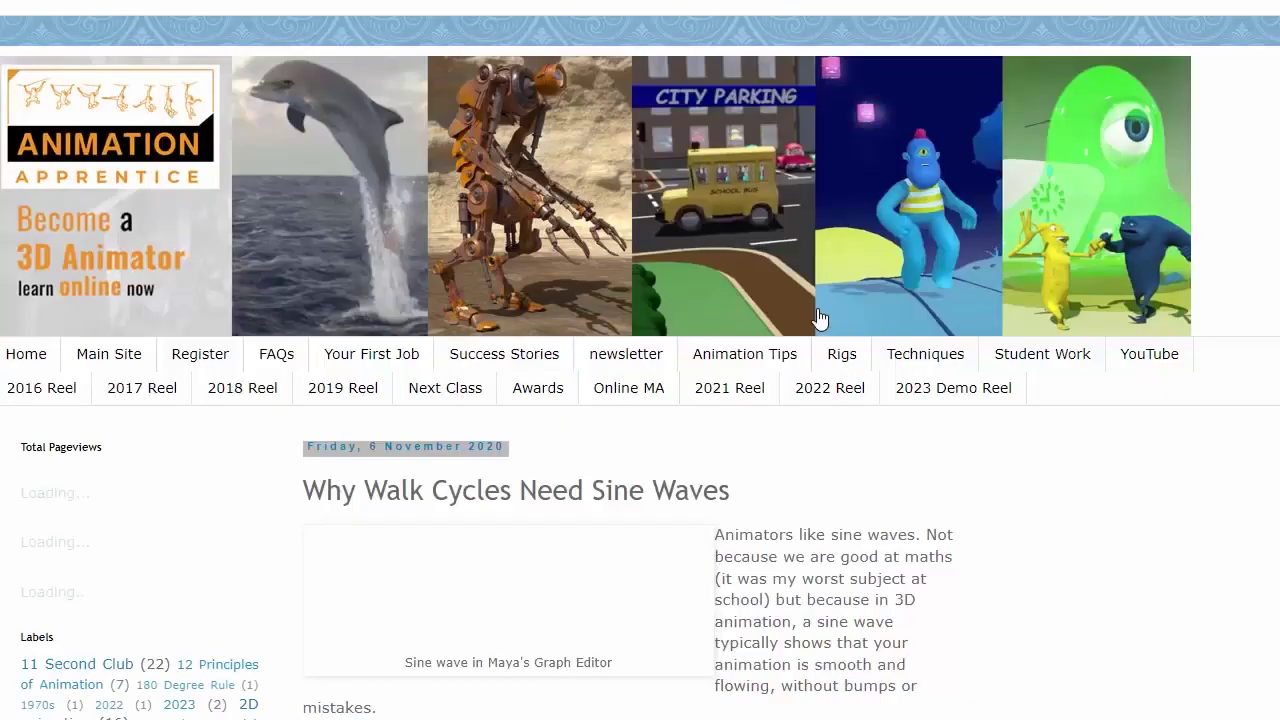
scroll(548, 370, "down", 4)
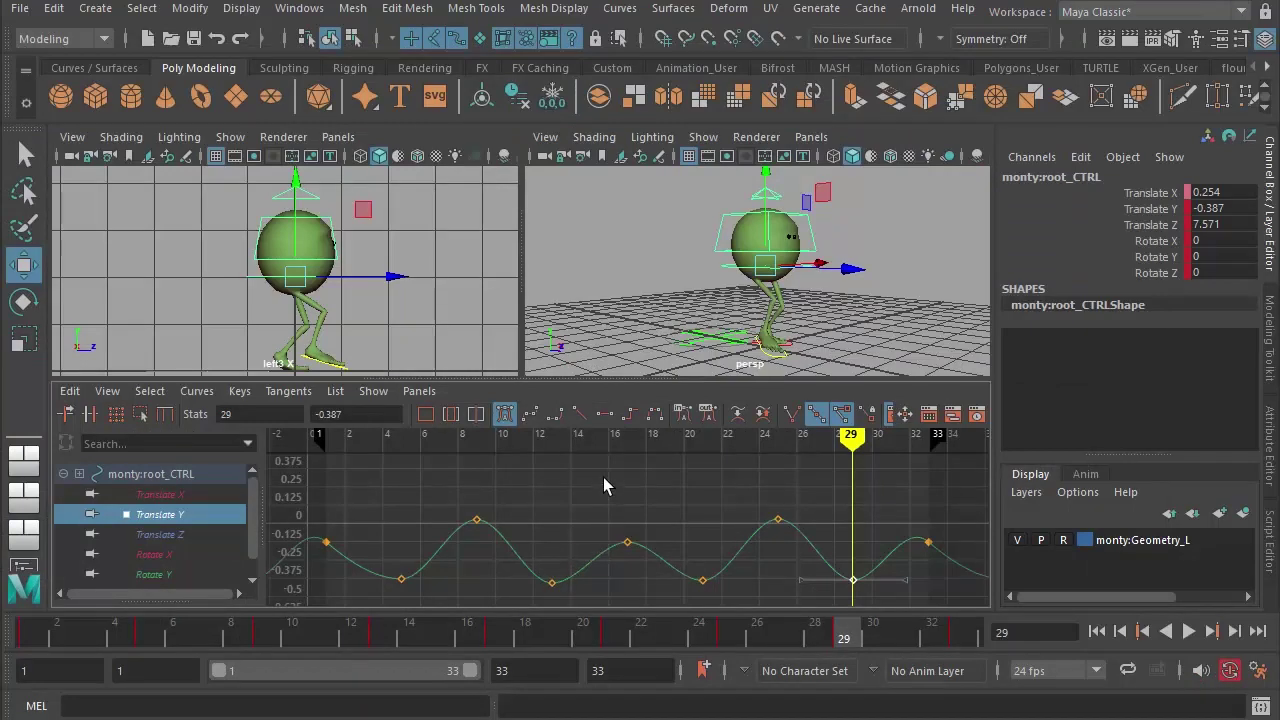
Step: Maximize the Graph Editor, give the three mid-height Translate Y keys flat tangents, and raise them slightly
key("space")
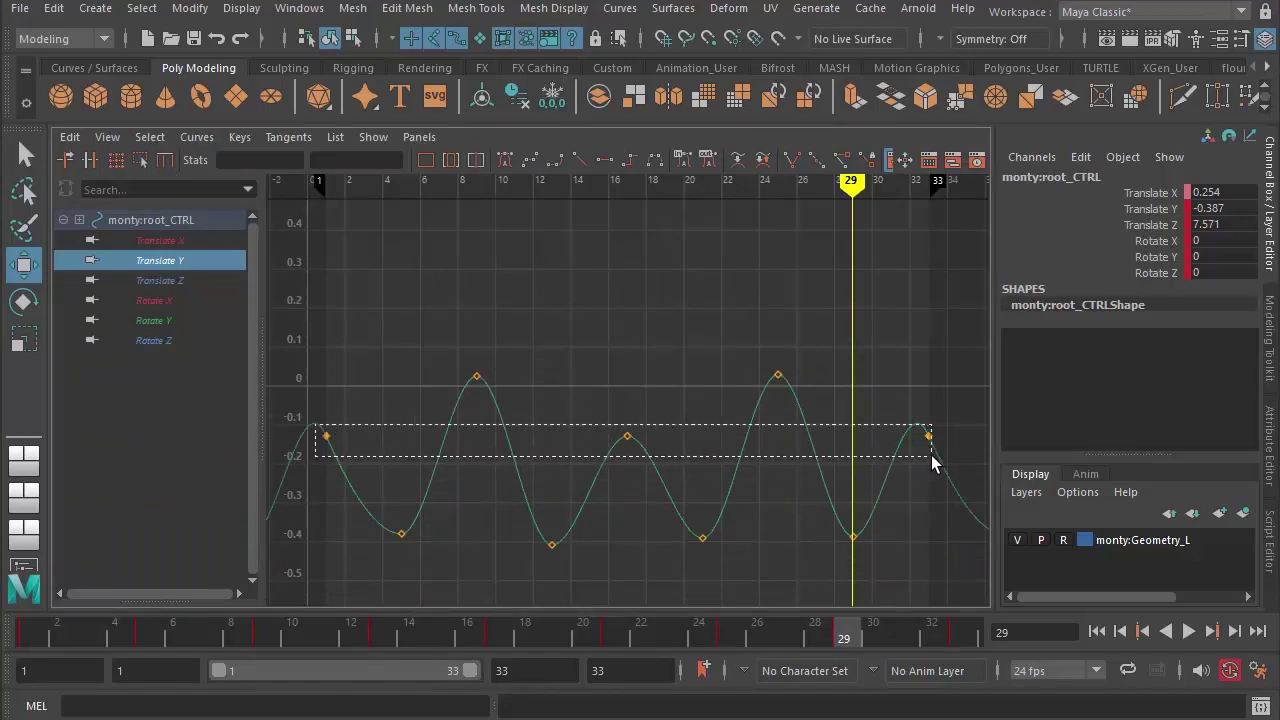
left_click_drag(943, 463, 945, 463)
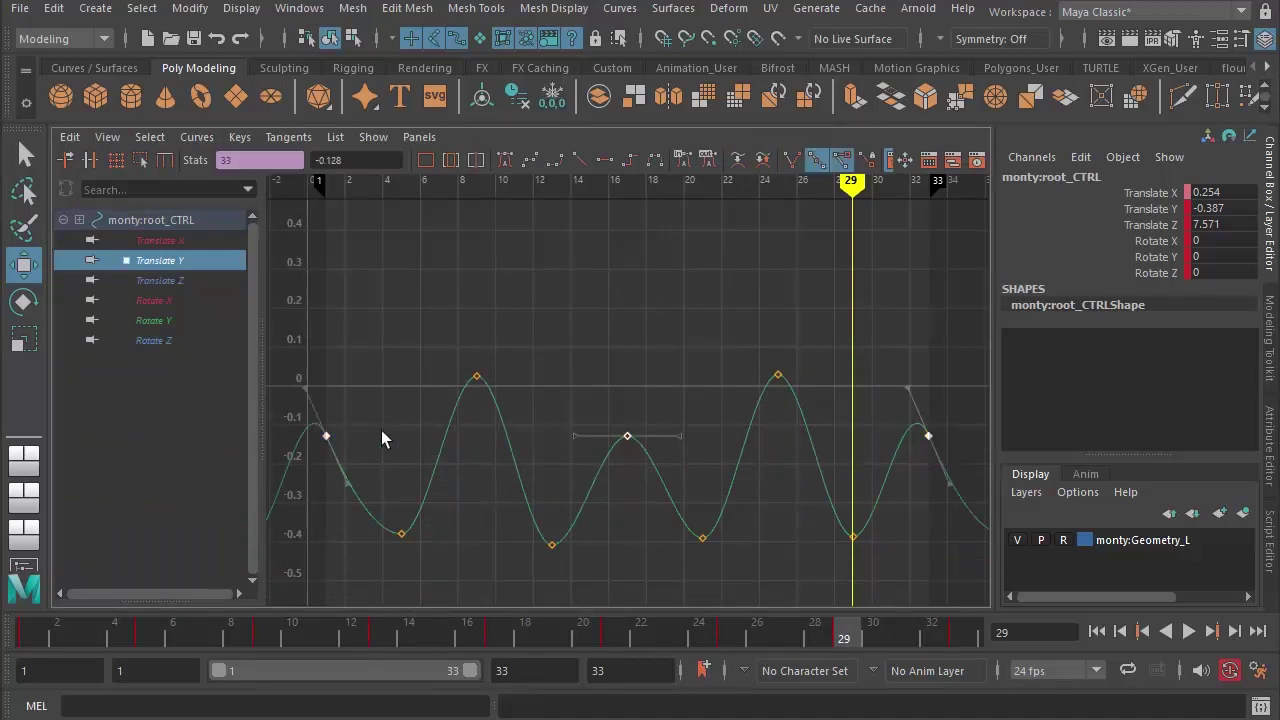
left_click(603, 161)
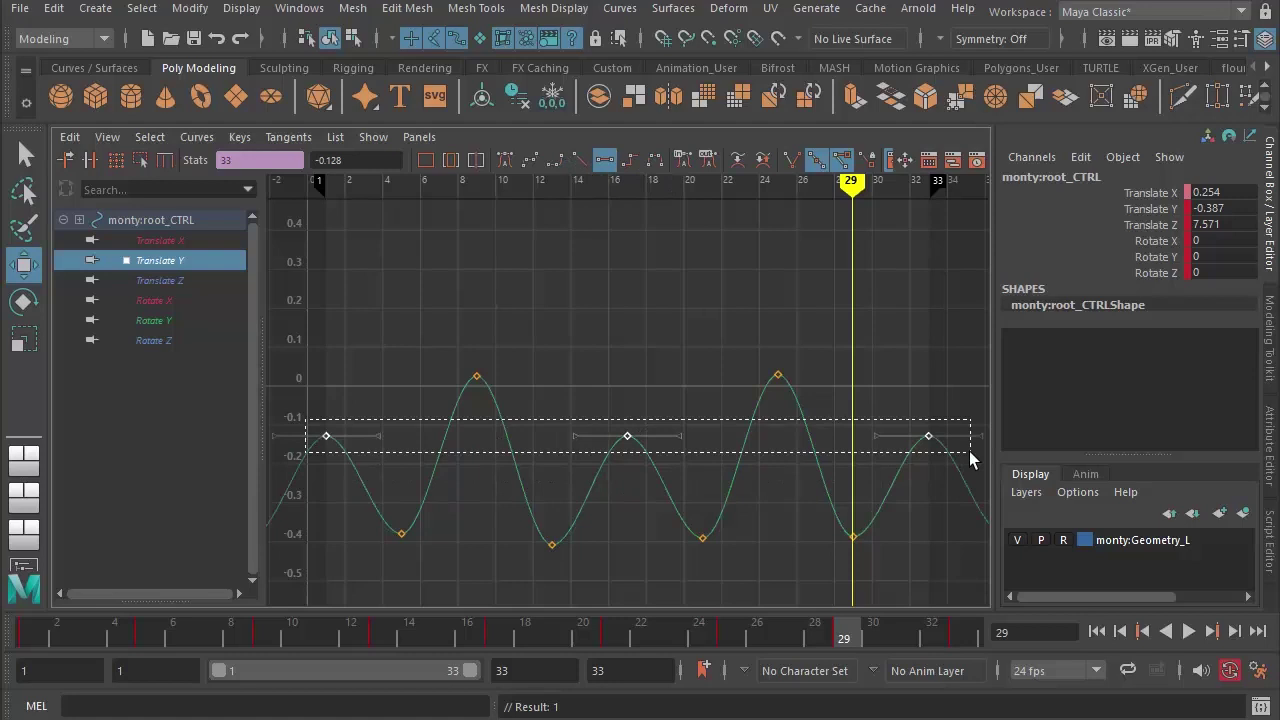
middle_click_drag(929, 470, 523, 413, "shift")
Step: Lower the two peak keys to about -0.07, nudge the frame-19 trough up, and restore the viewports
left_click_drag(768, 390, 770, 390)
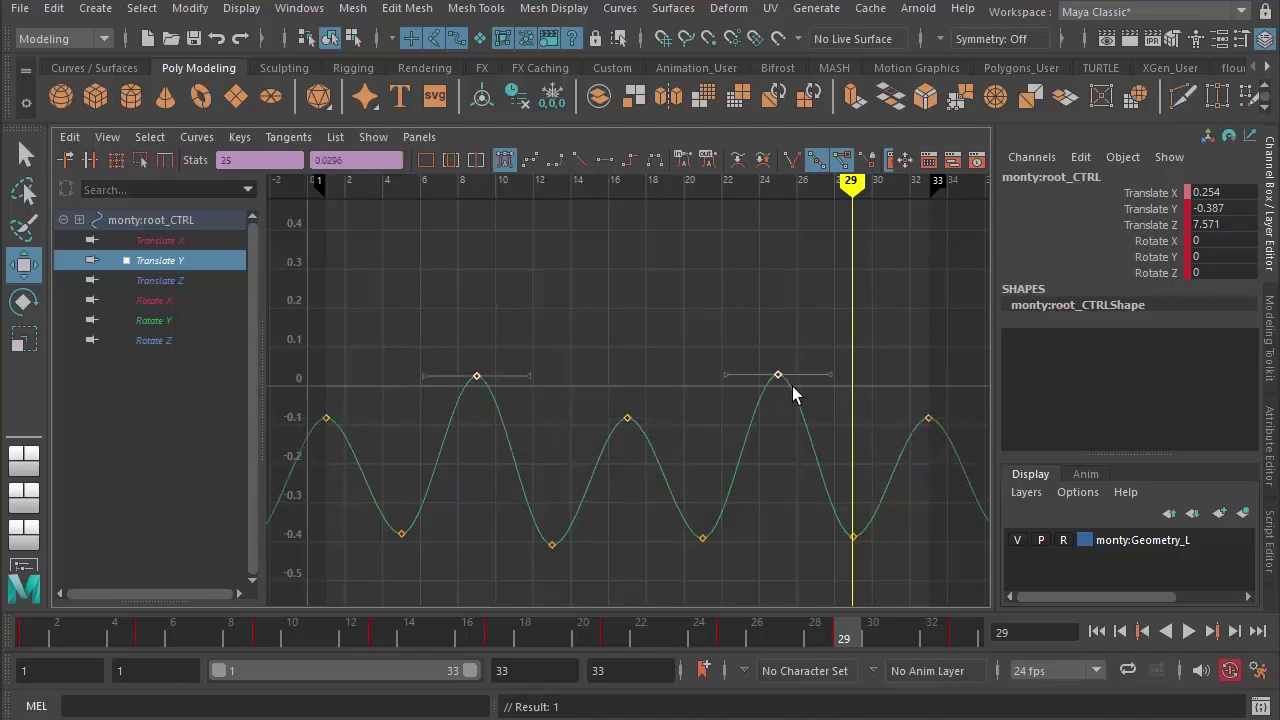
middle_click_drag(791, 391, 793, 421, "shift")
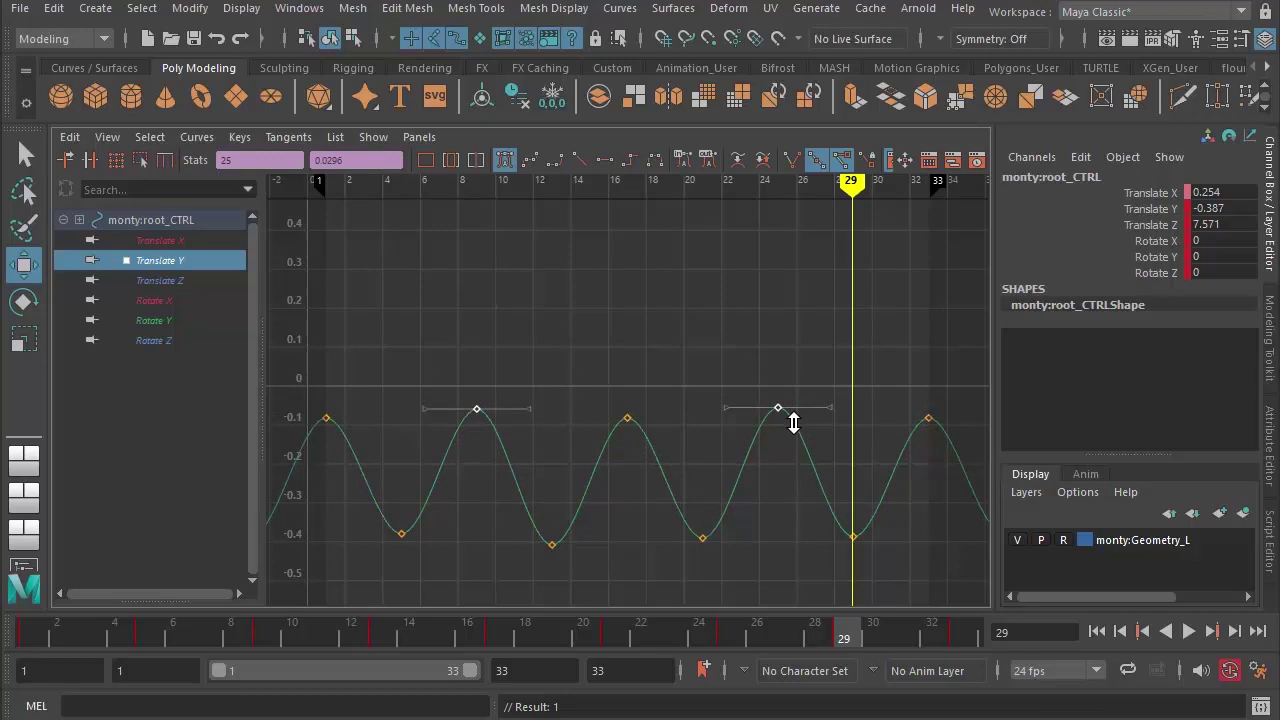
left_click_drag(530, 543, 560, 575)
middle_click_drag(560, 575, 545, 564, "shift")
key("space")
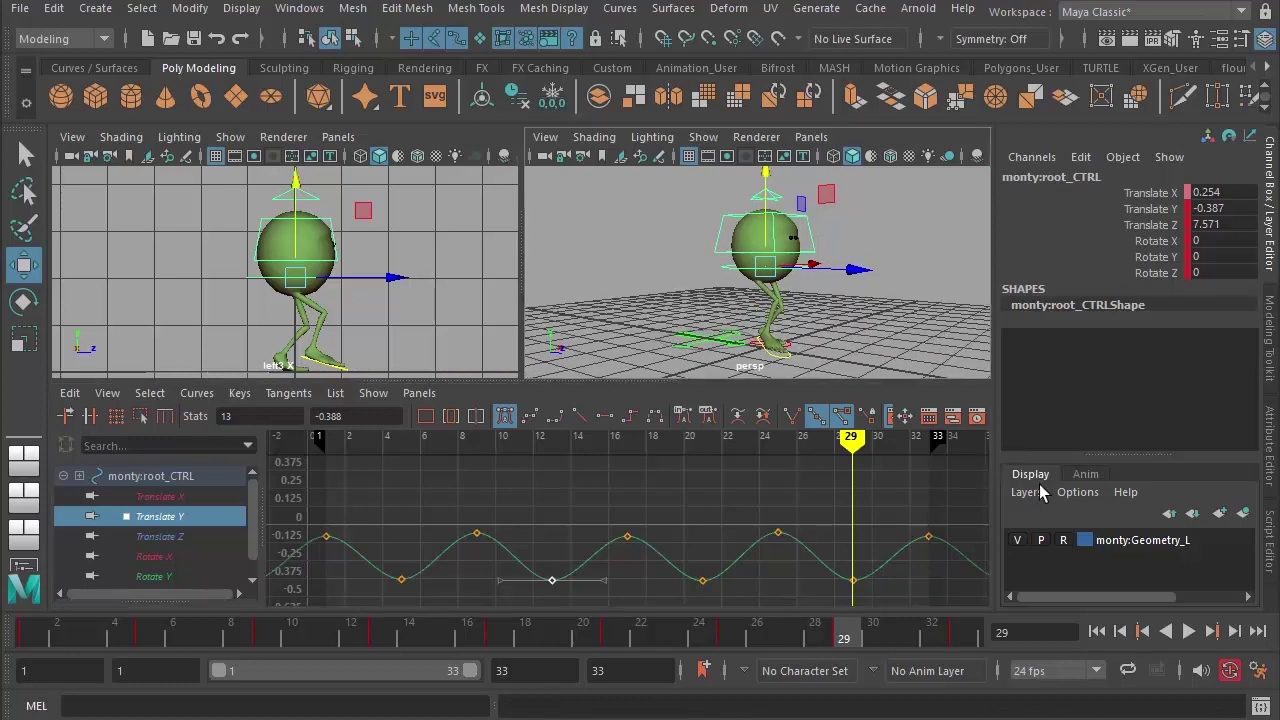
Step: Review playback at frame 12, then push the four root_CTRL troughs down to about -0.55
left_click(1188, 632)
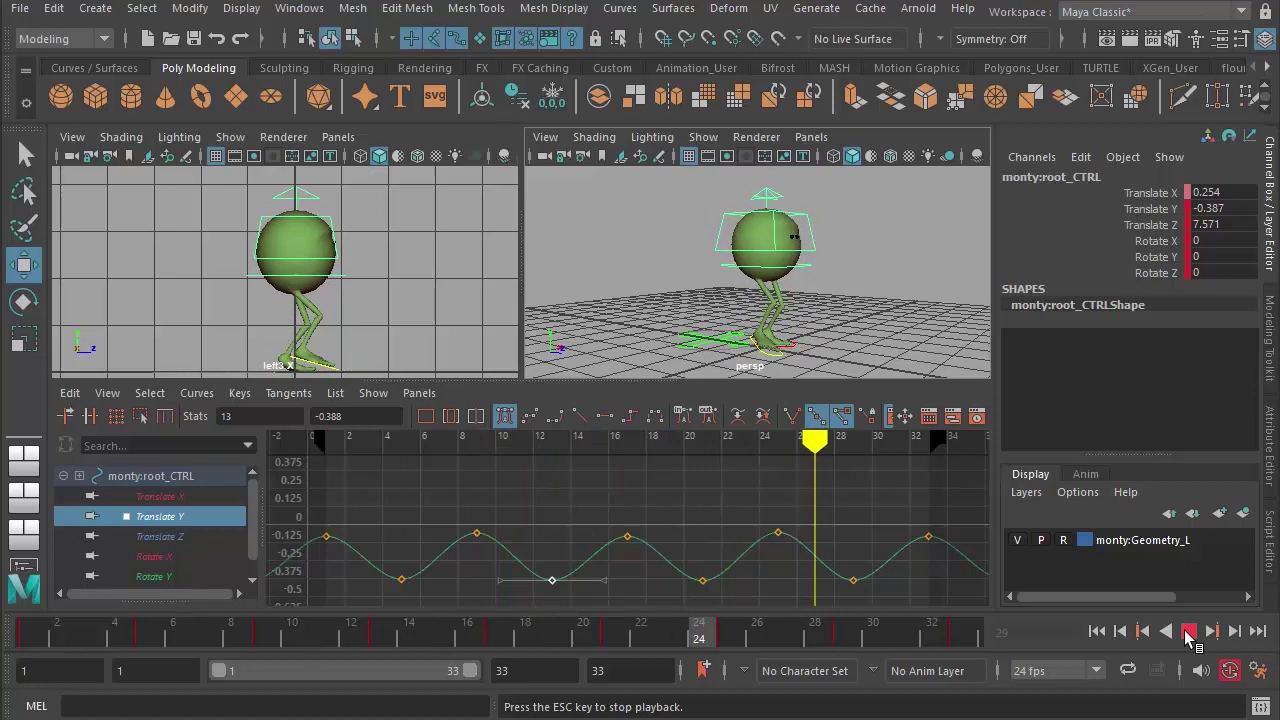
left_click(1188, 632)
left_click_drag(12, 640, 396, 631)
left_click_drag(381, 565, 716, 579)
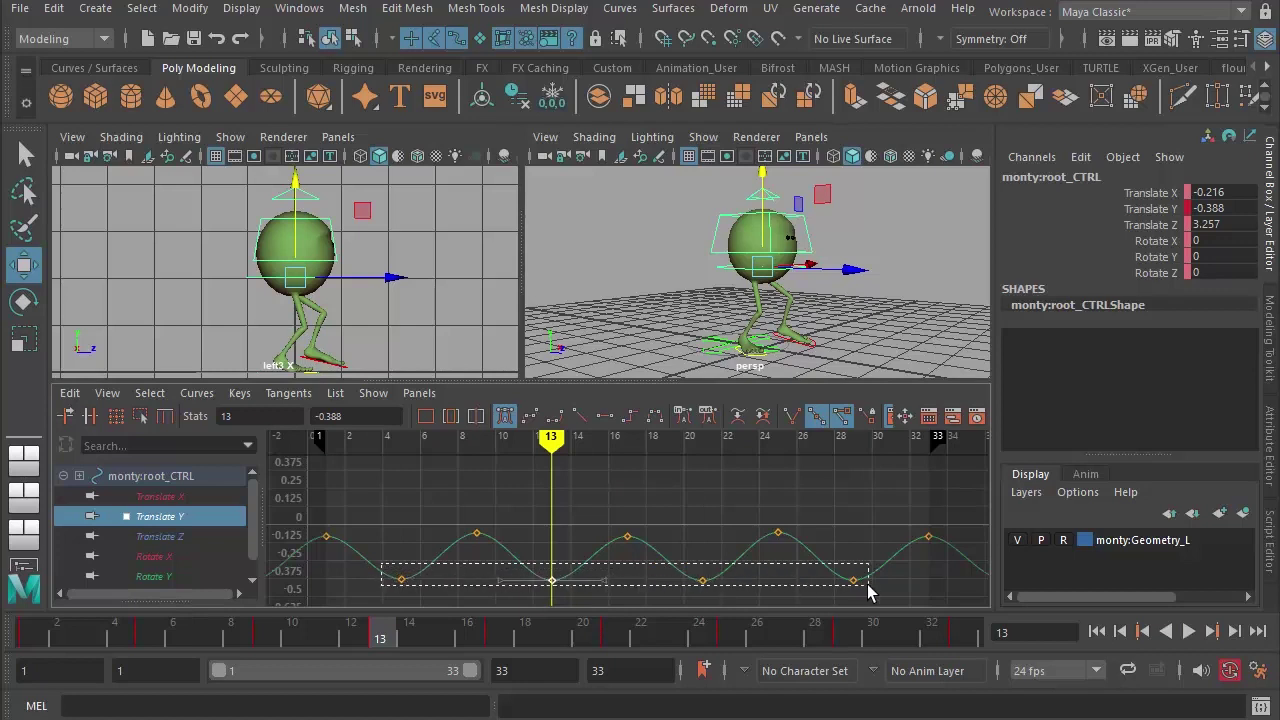
left_click_drag(868, 592, 868, 588)
middle_click_drag(869, 570, 869, 607)
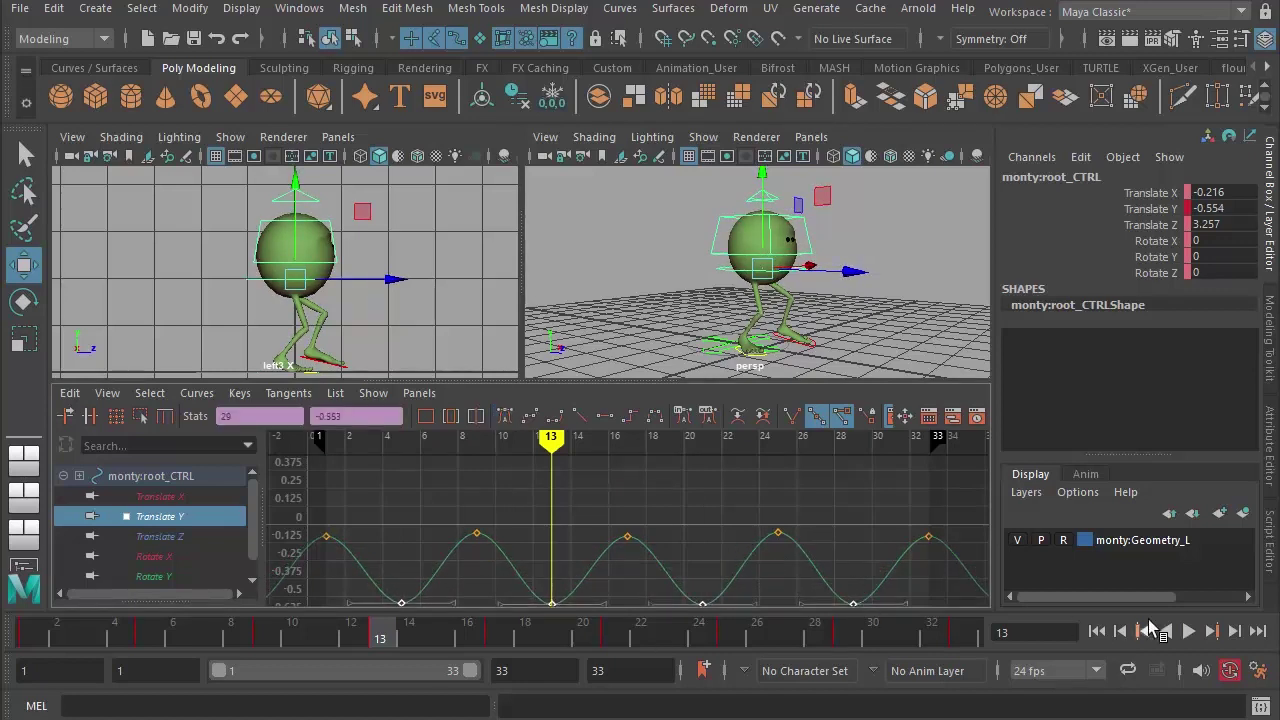
Step: Replay the deeper bounce in the perspective view, then select the squash_CTRL control
left_click(1190, 634)
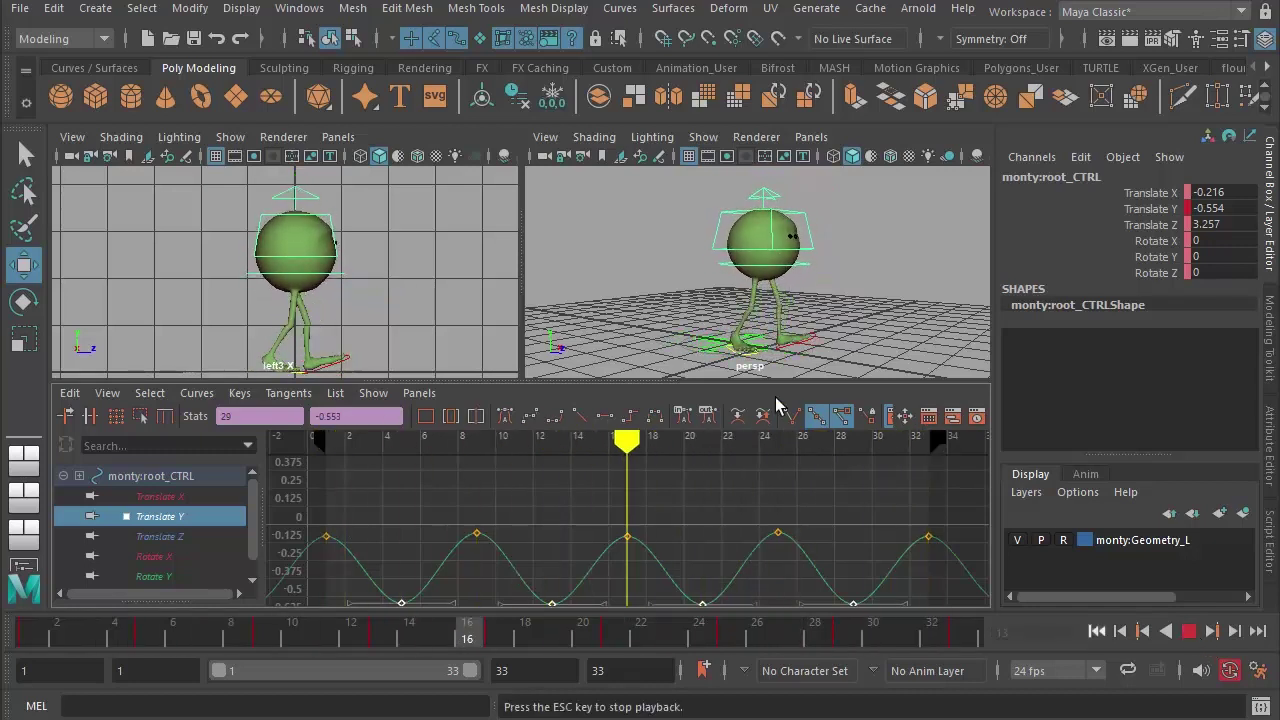
left_click(809, 317)
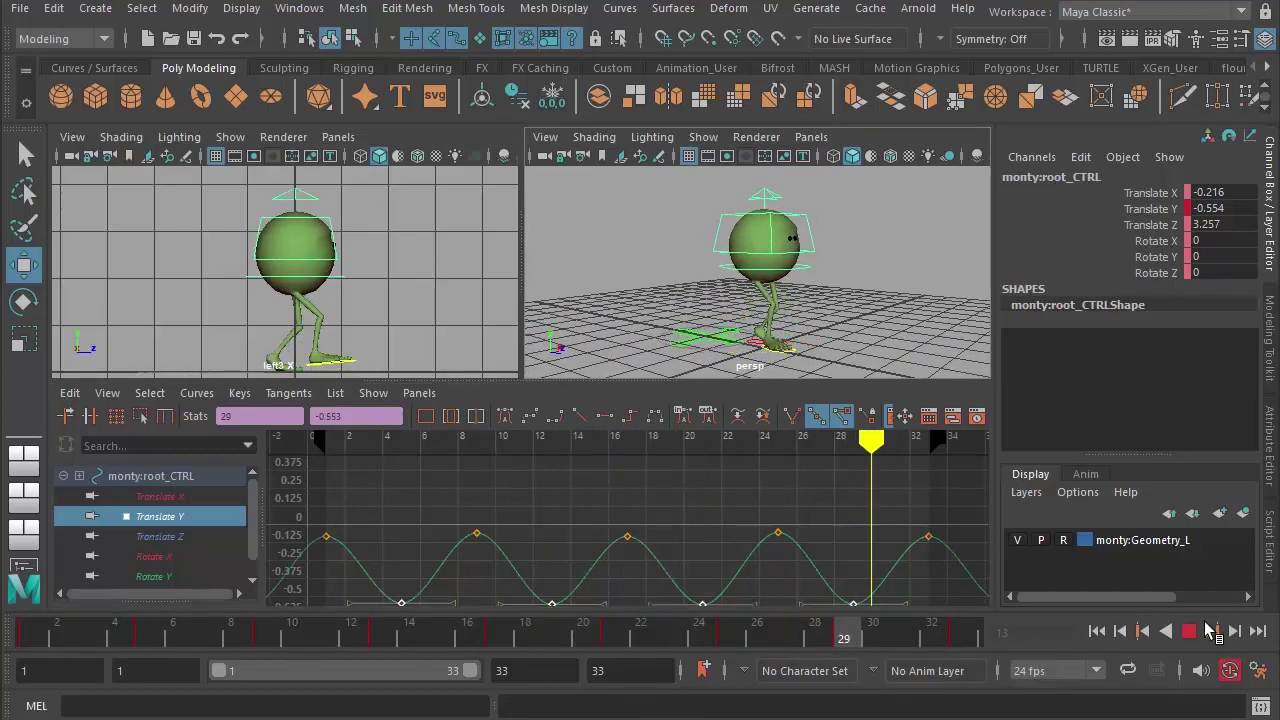
key("Escape")
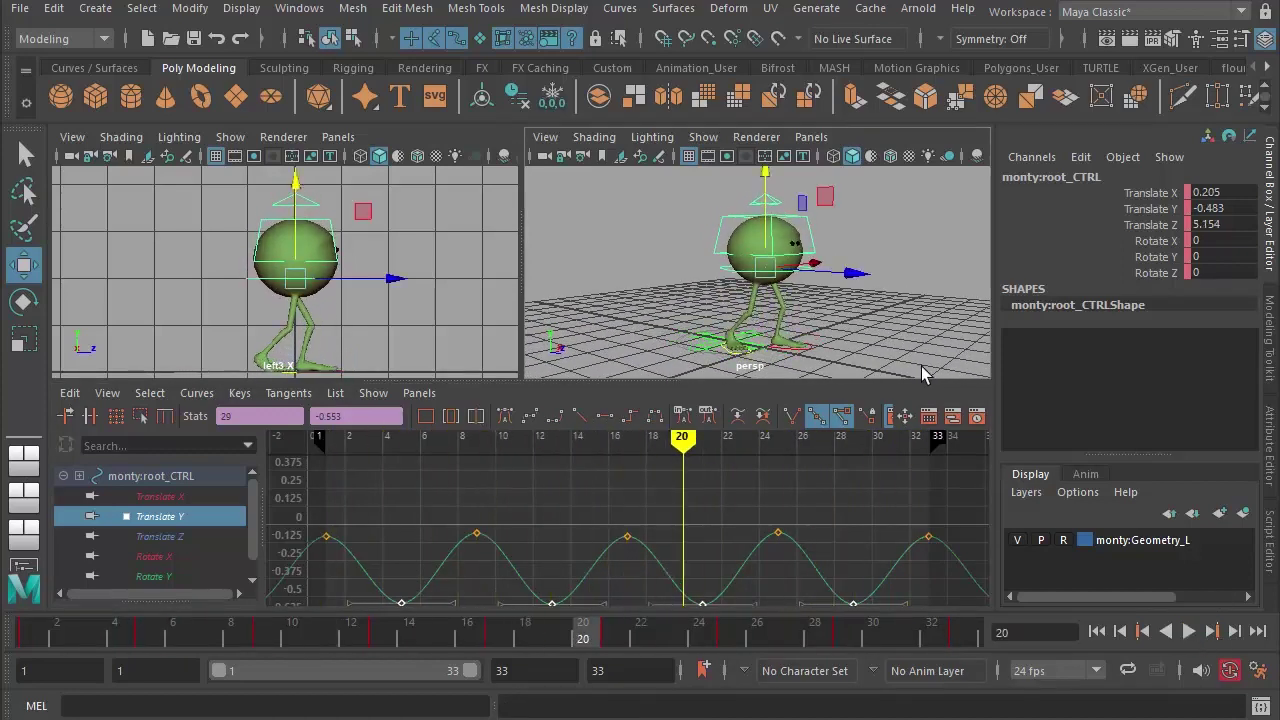
left_click(777, 198)
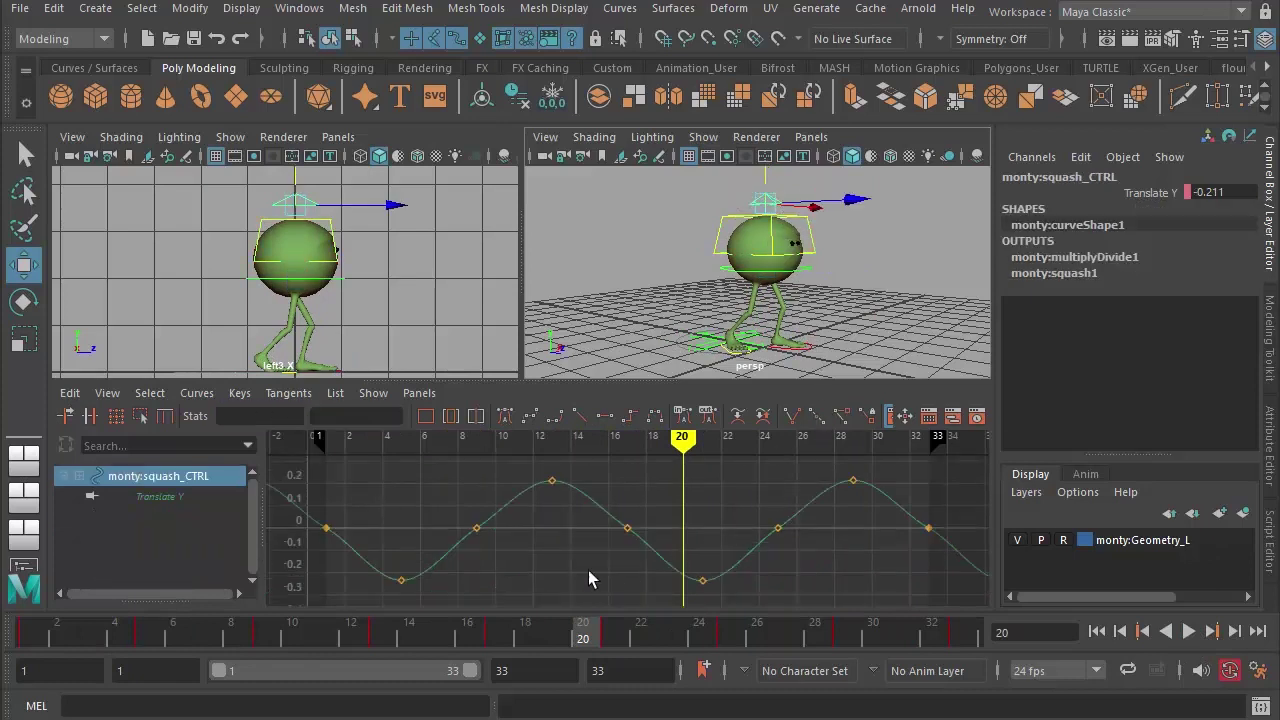
Step: Drop squash_CTRL's frame 13 and 29 keys into dips near -0.212 and flatten the five keys at 0
left_click(268, 643)
left_click(388, 630)
left_click_drag(510, 462, 566, 492)
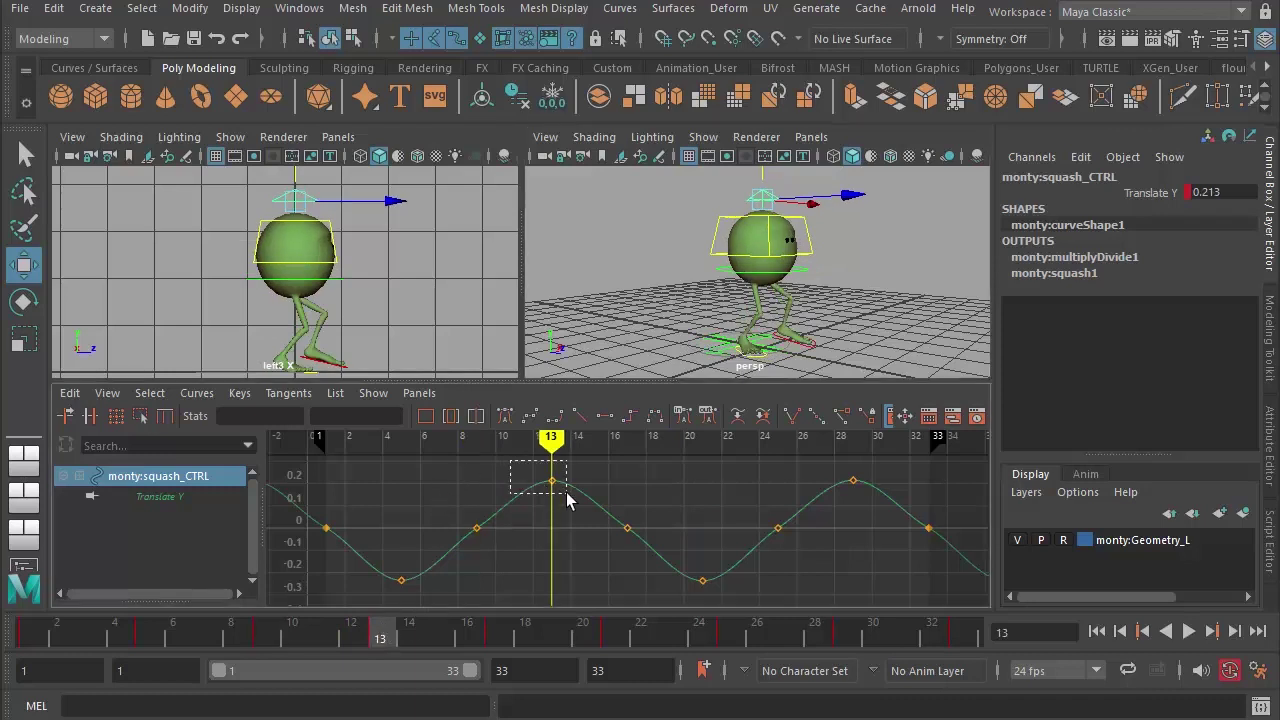
middle_click_drag(568, 503, 567, 600, "shift")
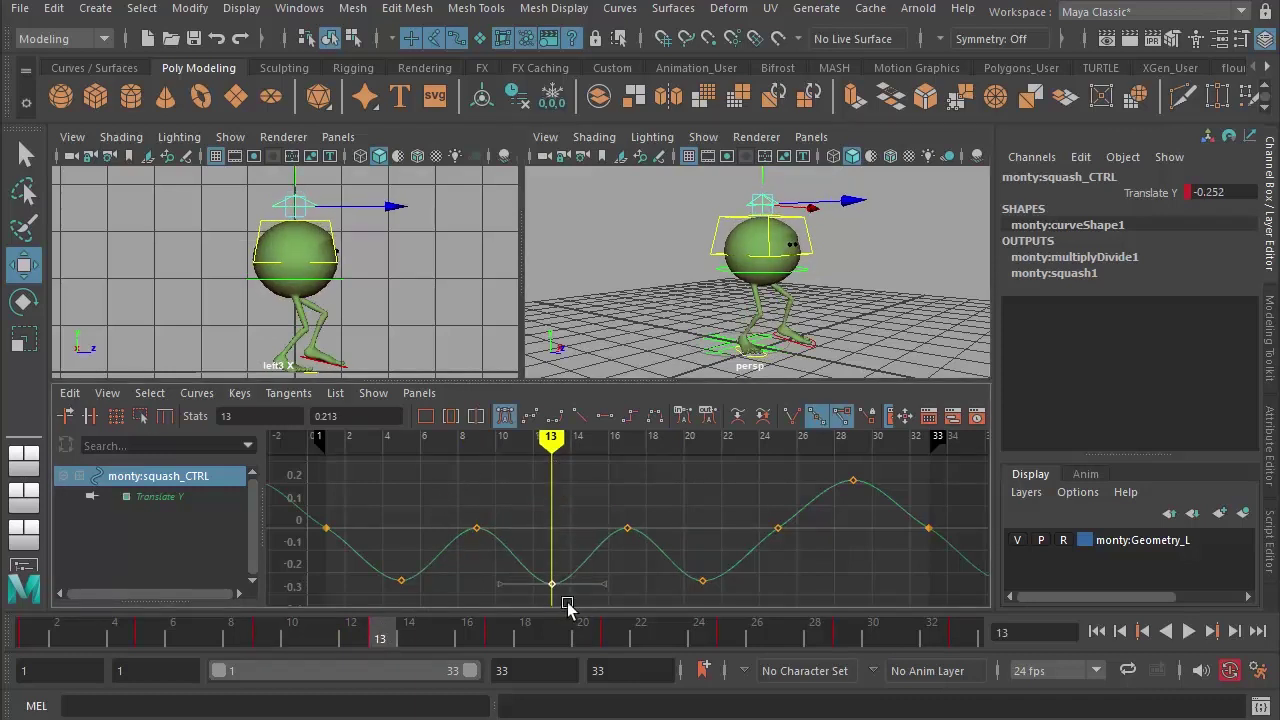
left_click(848, 641)
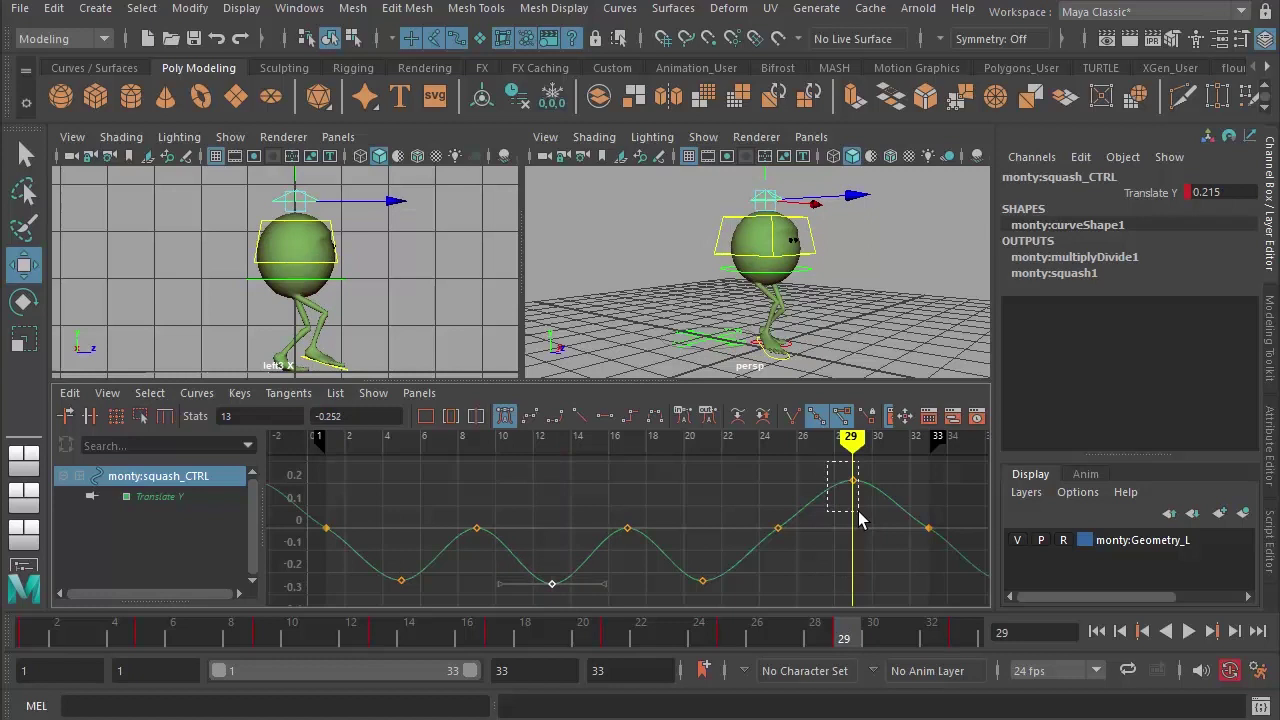
middle_click_drag(861, 521, 859, 610, "shift")
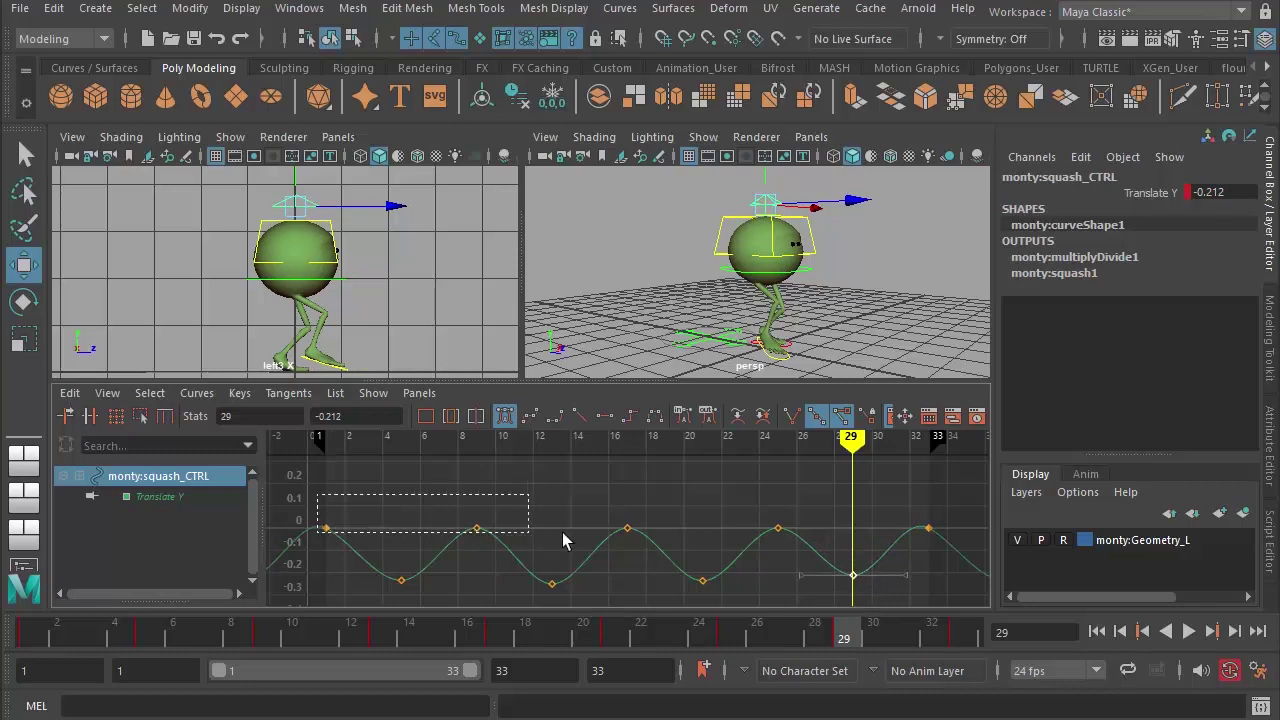
left_click_drag(840, 550, 950, 550)
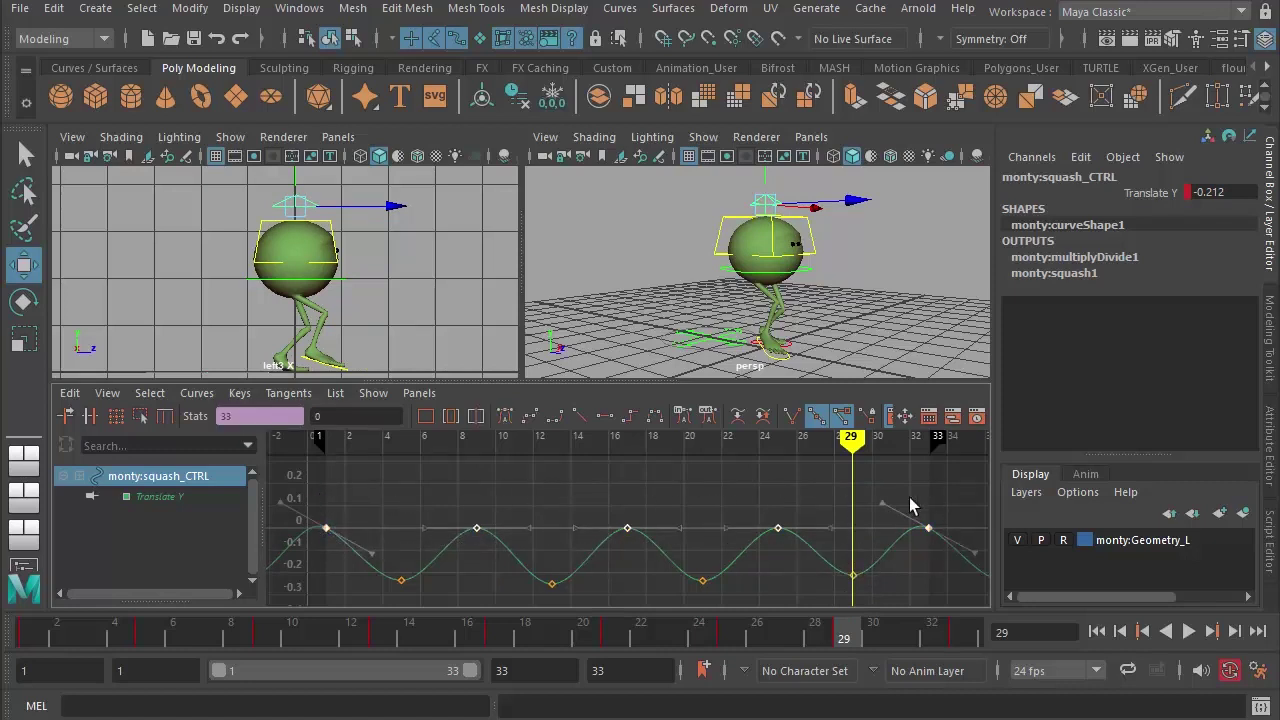
left_click(603, 416)
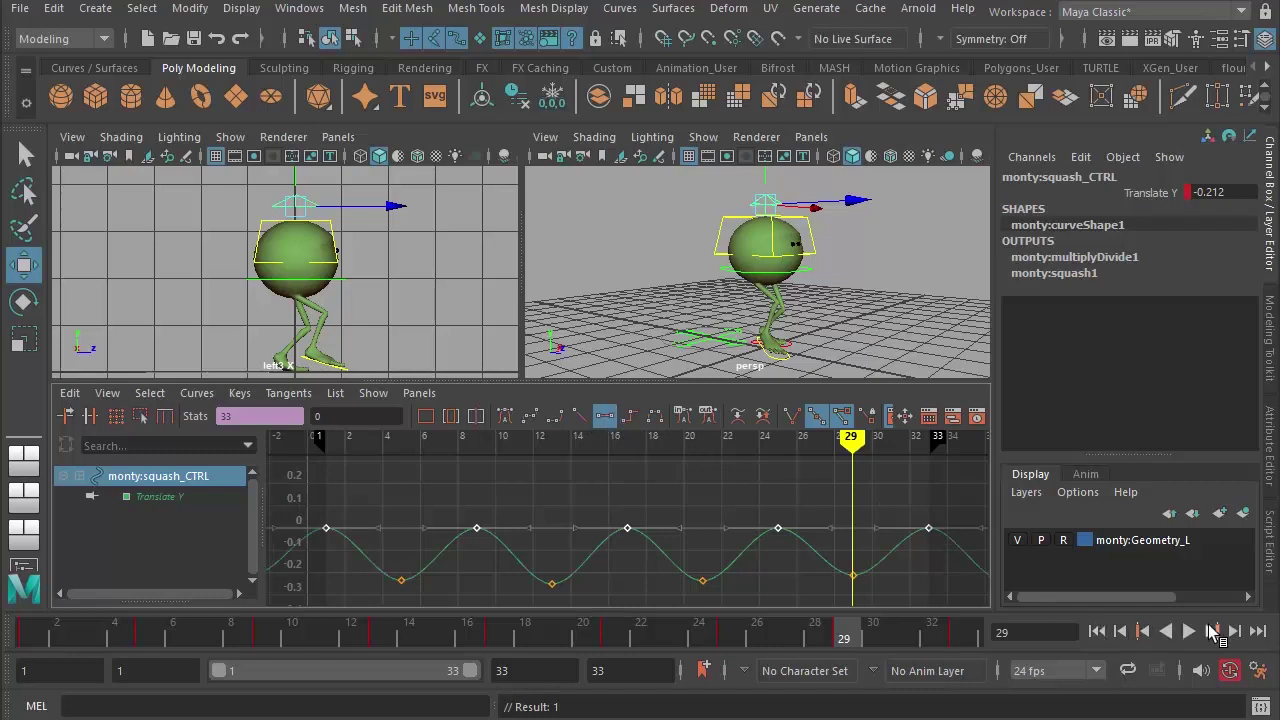
Step: Review the squash playback, frame the whole curve, and shift all squash keys up slightly
left_click(1189, 631)
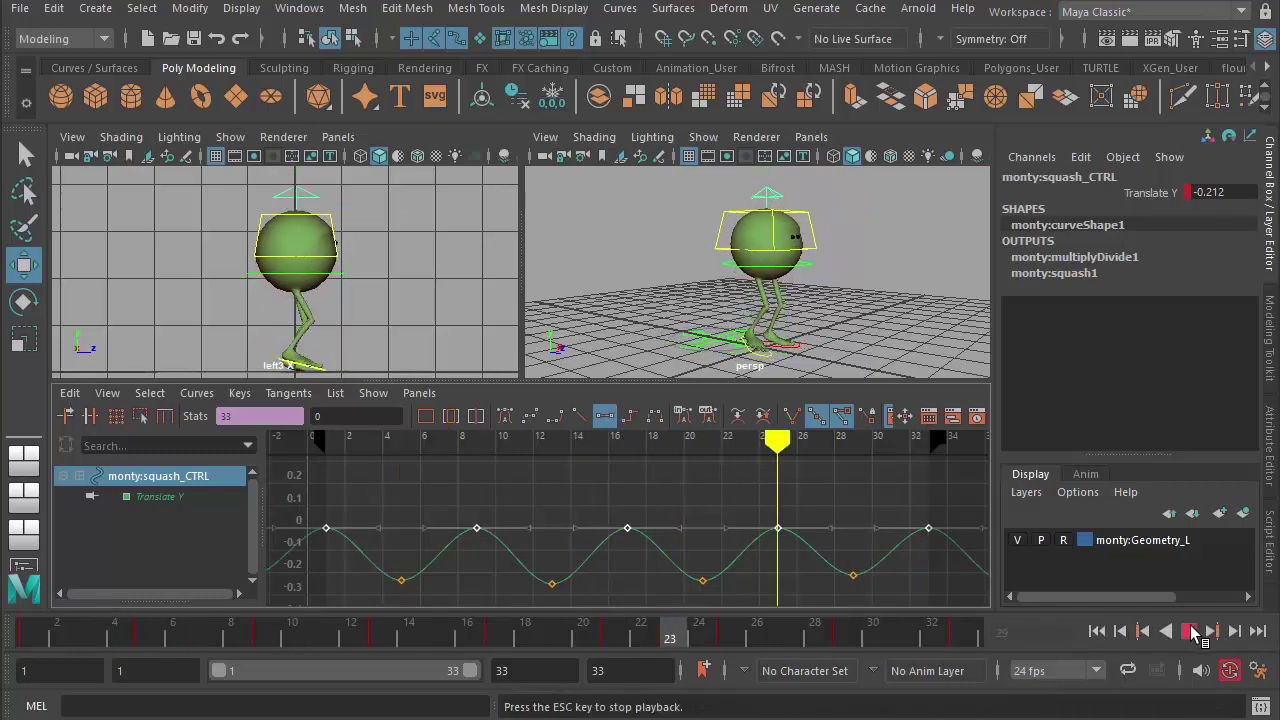
key("Escape")
key("a")
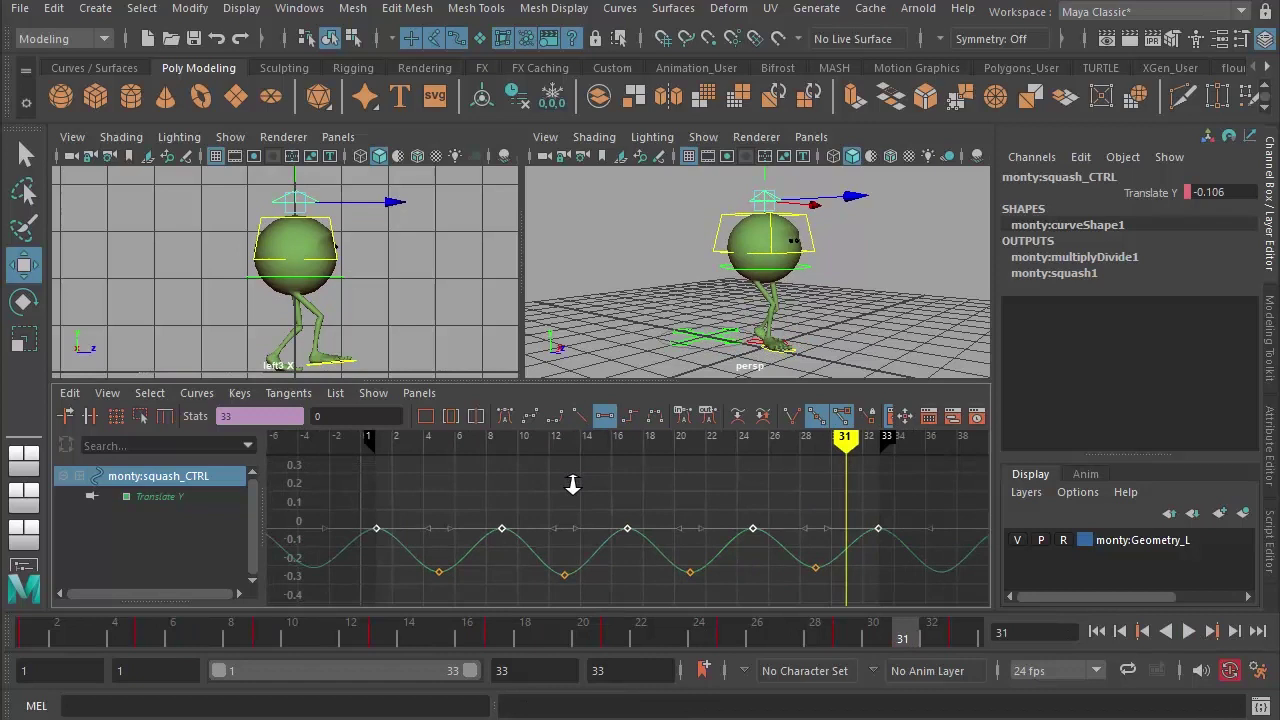
left_click_drag(905, 608, 903, 580)
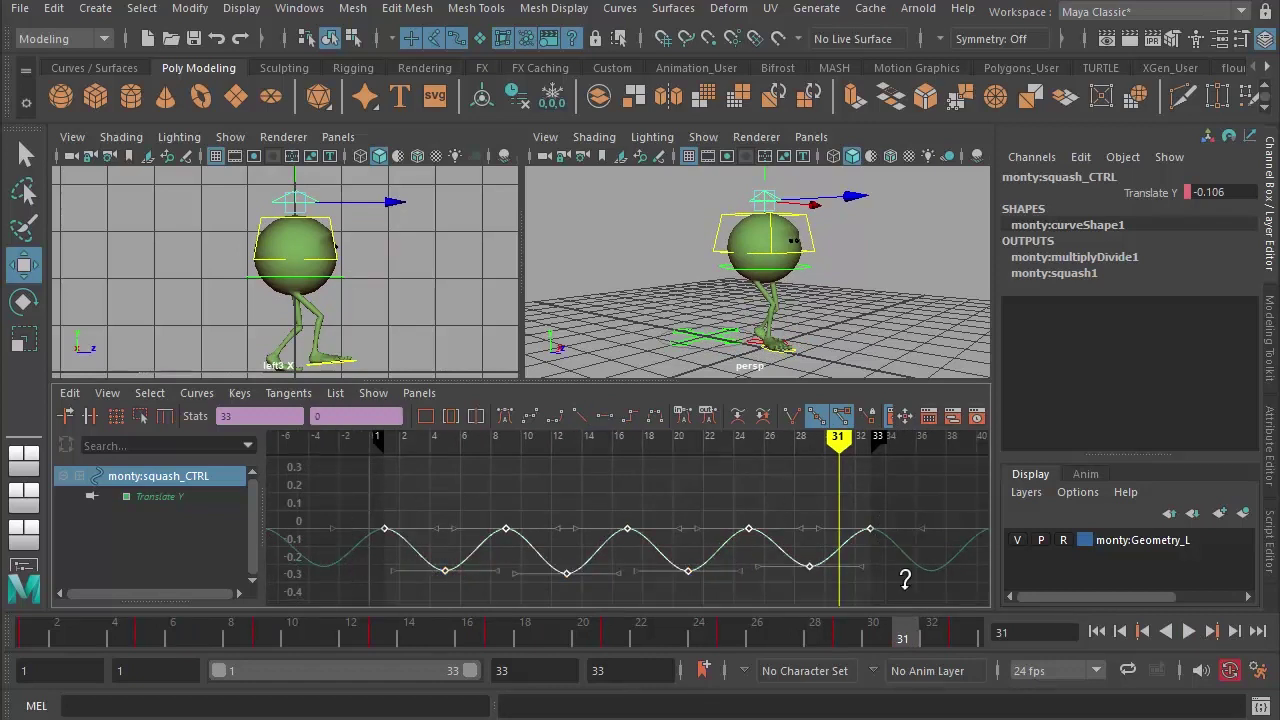
mouse_move(903, 580)
middle_mouse_down()
mouse_move(903, 626)
mouse_move(904, 567)
middle_mouse_up()
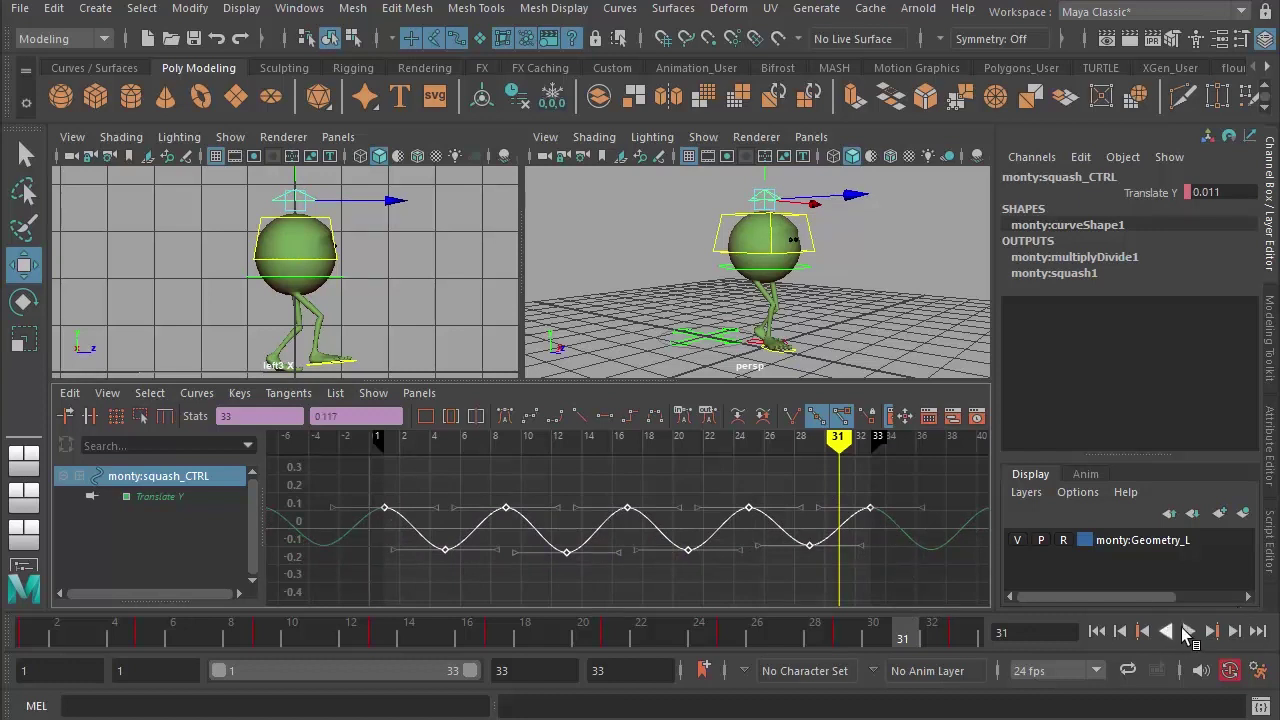
Step: After replaying, raise the squash peaks to about 0.1 and lower the dips to about -0.2
left_click(1200, 632)
key("Escape")
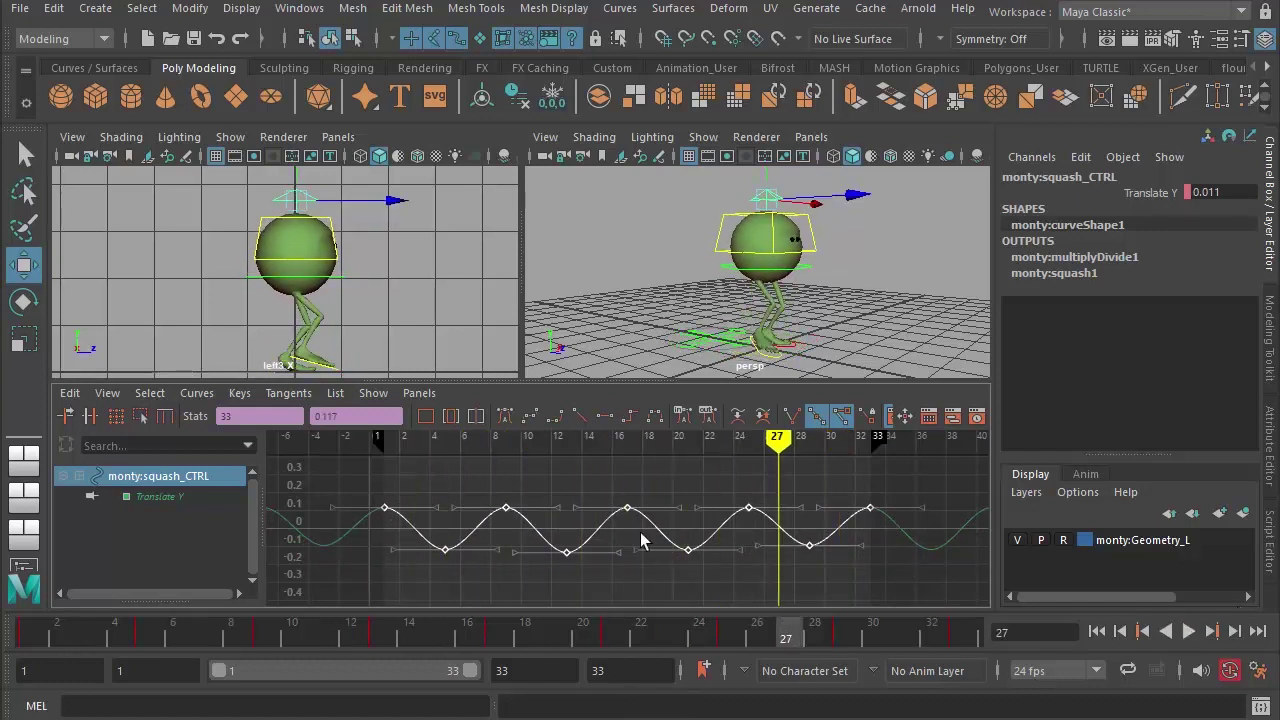
left_click_drag(848, 514, 881, 515)
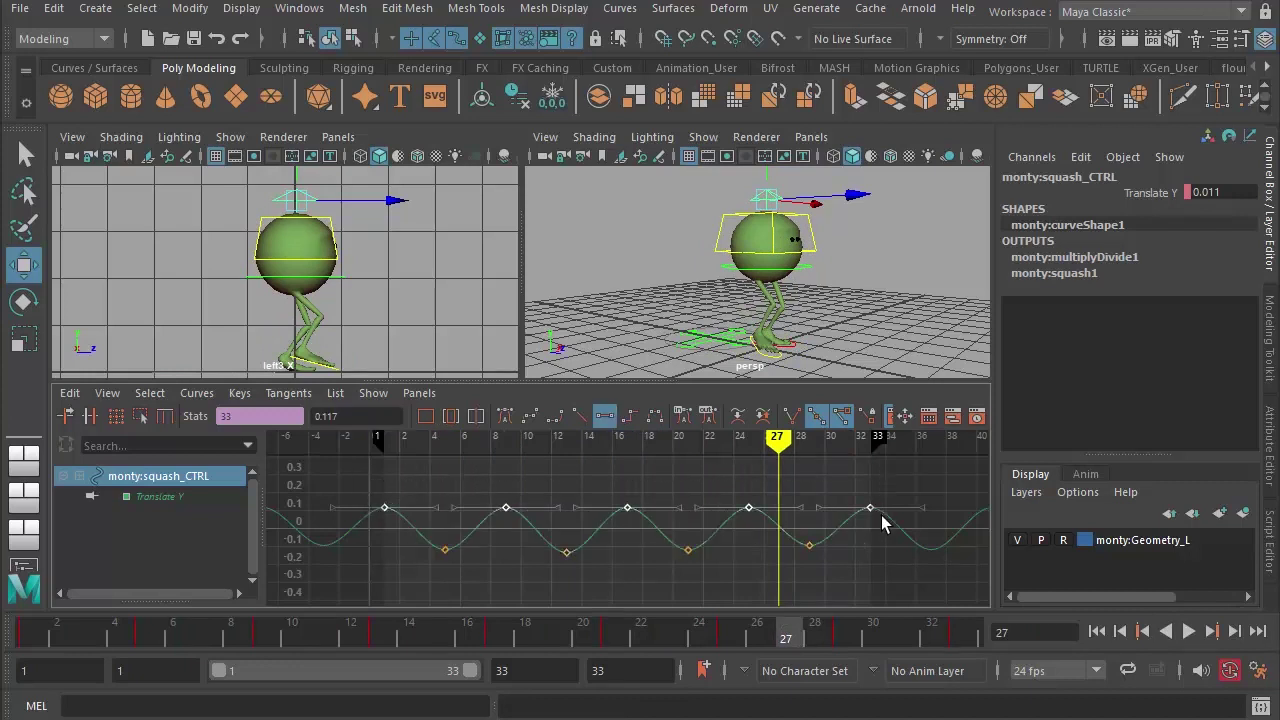
middle_click_drag(881, 515, 880, 506)
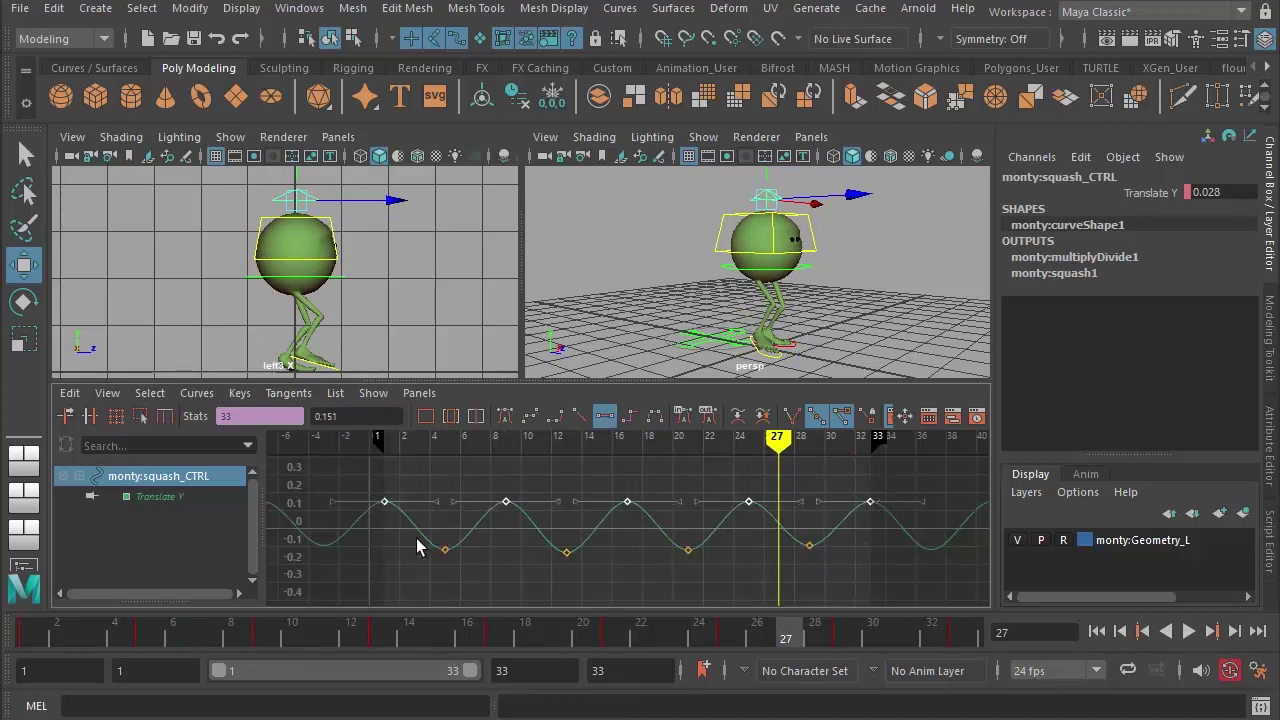
left_click_drag(838, 575, 837, 560)
middle_click_drag(837, 560, 845, 591)
left_click(1189, 631)
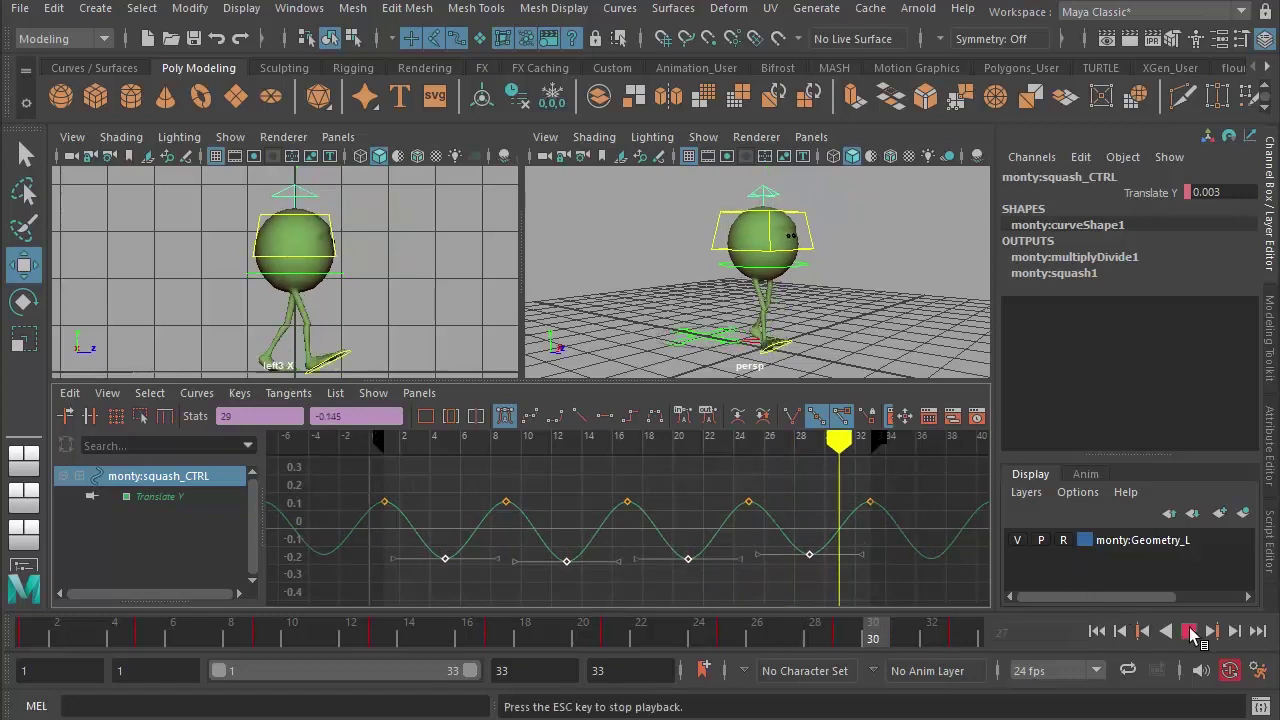